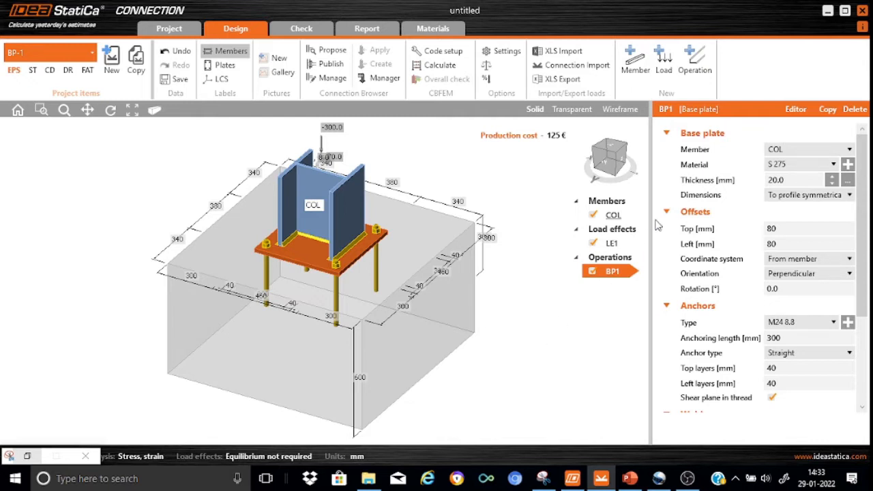
Rename the column member COL as M-1
right_click(613, 217)
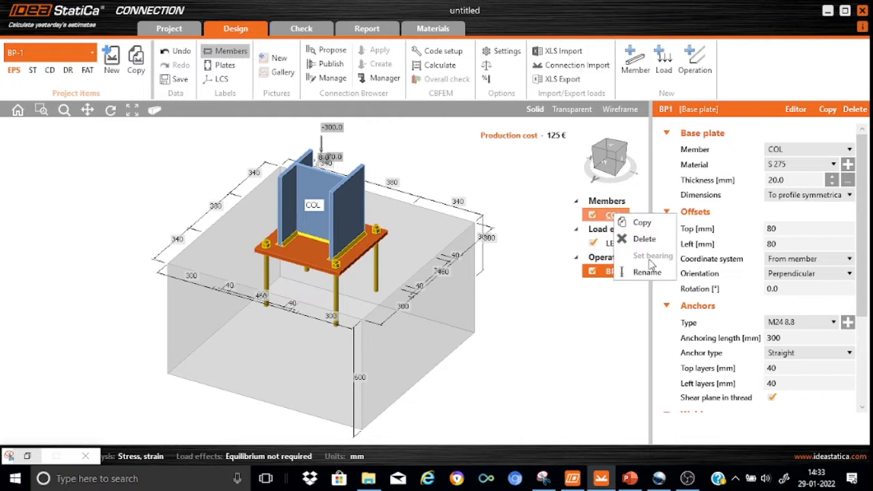
click(659, 275)
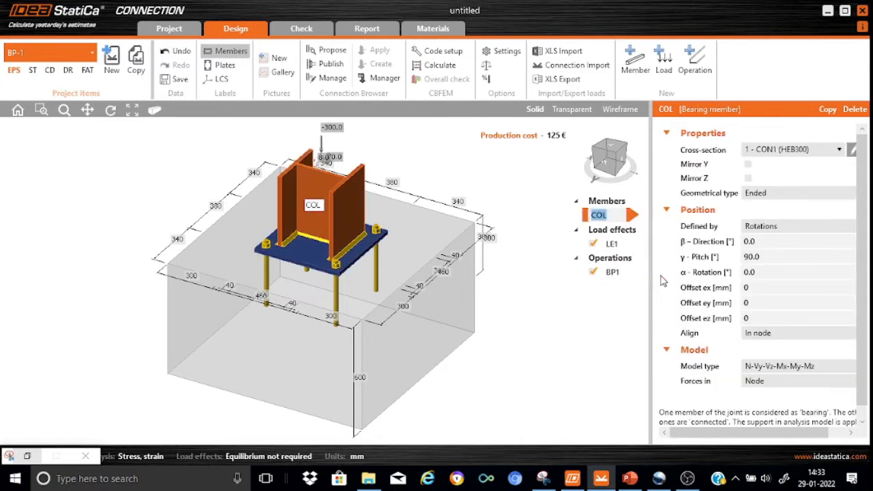
text(M-1)
key(Return)
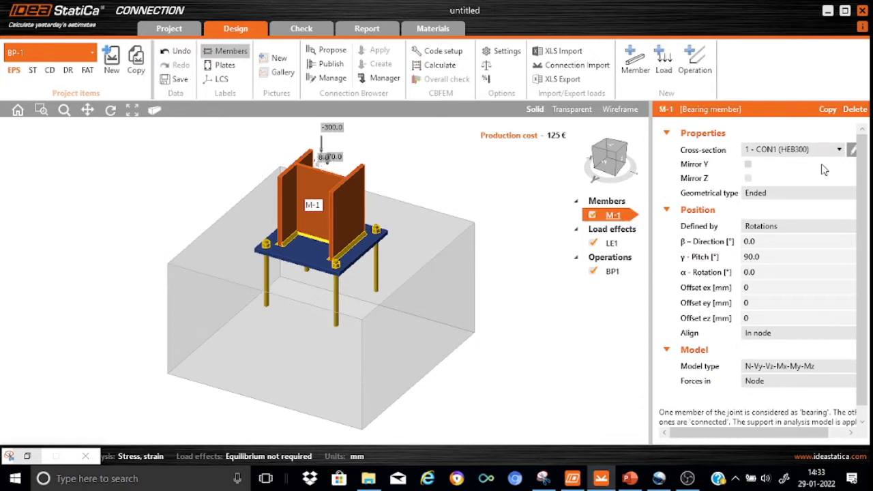
Change the cross-section shape of member M-1 to UC 305 x 305 x 118 from the full list of rolled sections
click(851, 150)
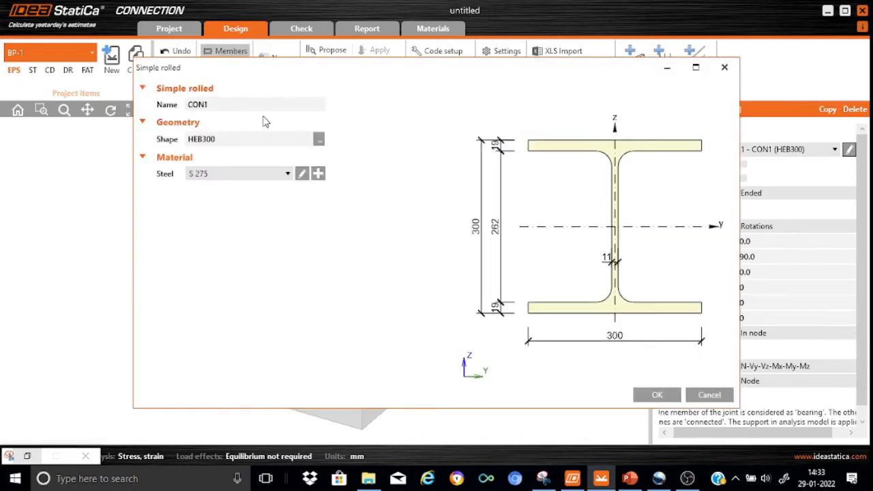
click(318, 142)
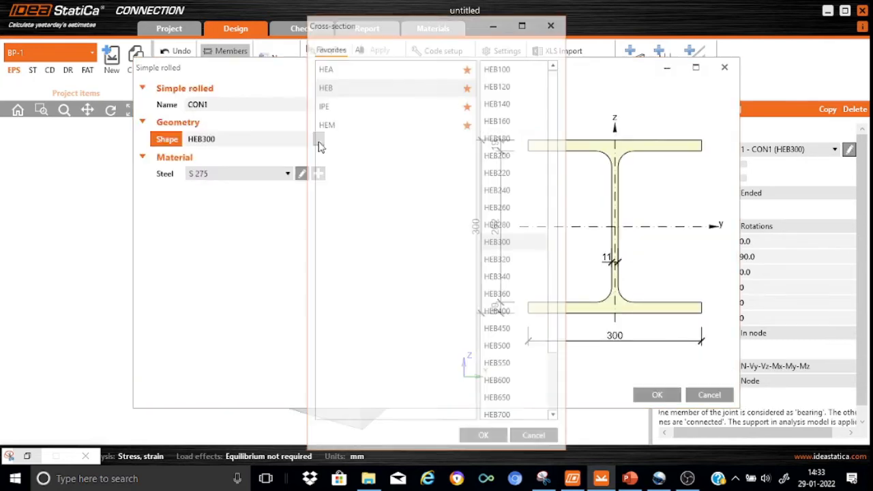
click(361, 50)
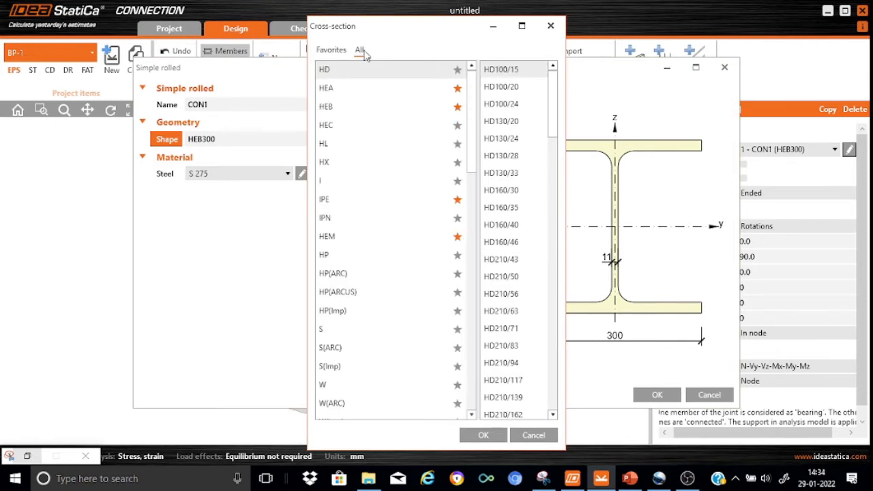
scroll(471, 157, down, 1)
drag(470, 157, 473, 198)
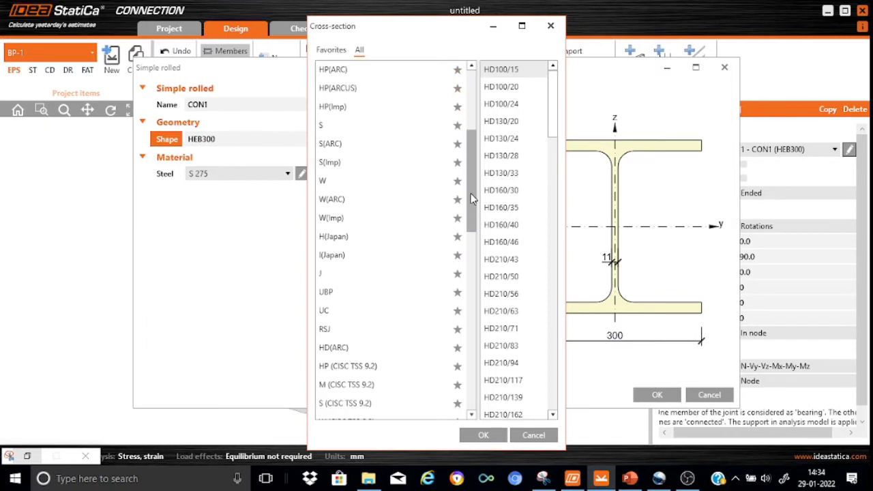
click(338, 309)
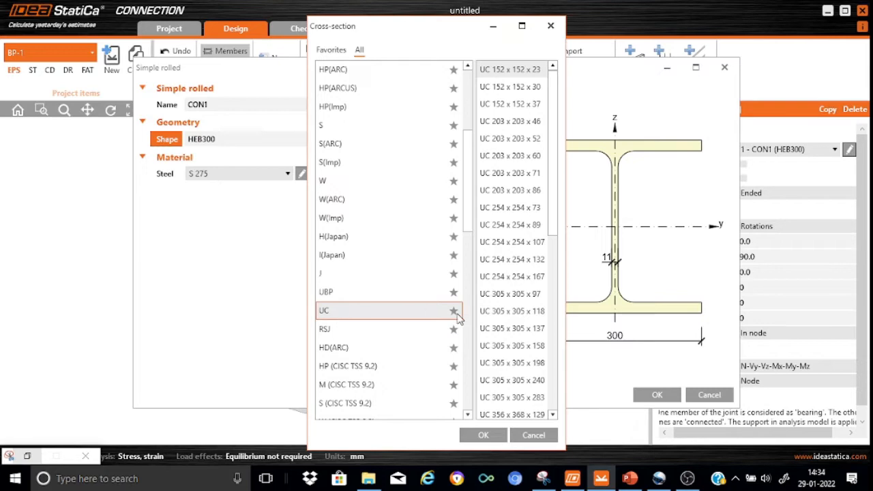
click(500, 318)
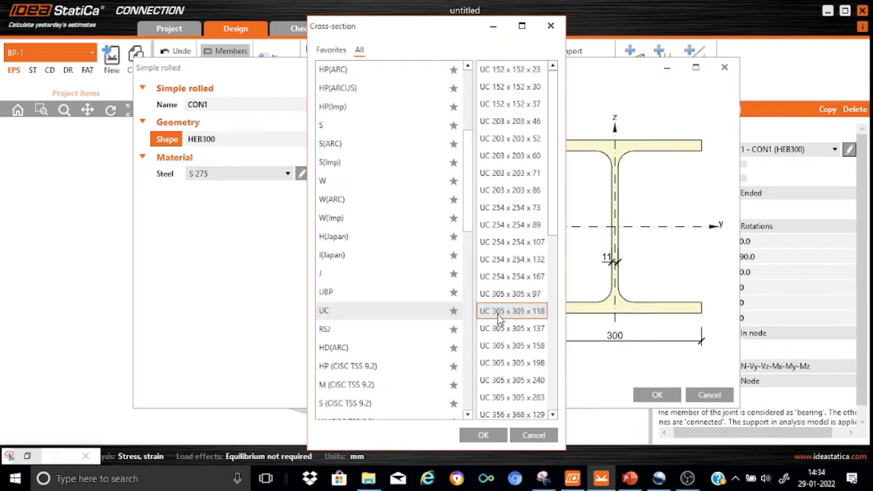
click(483, 437)
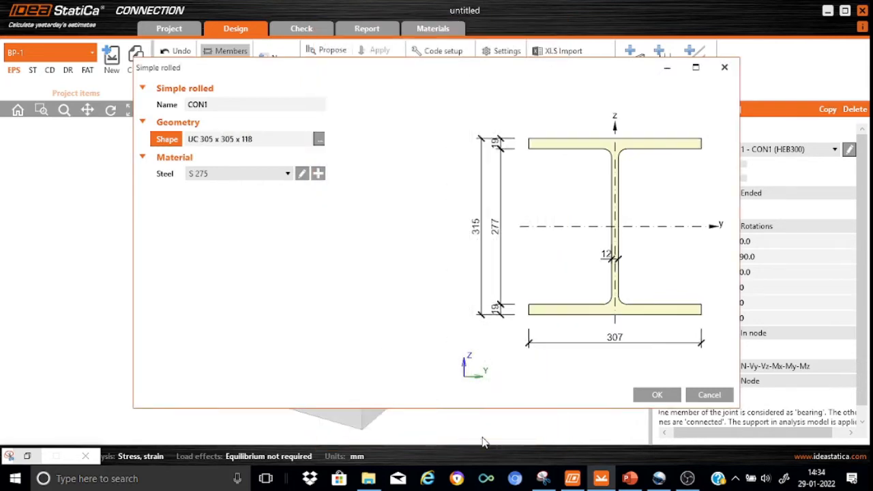
click(657, 394)
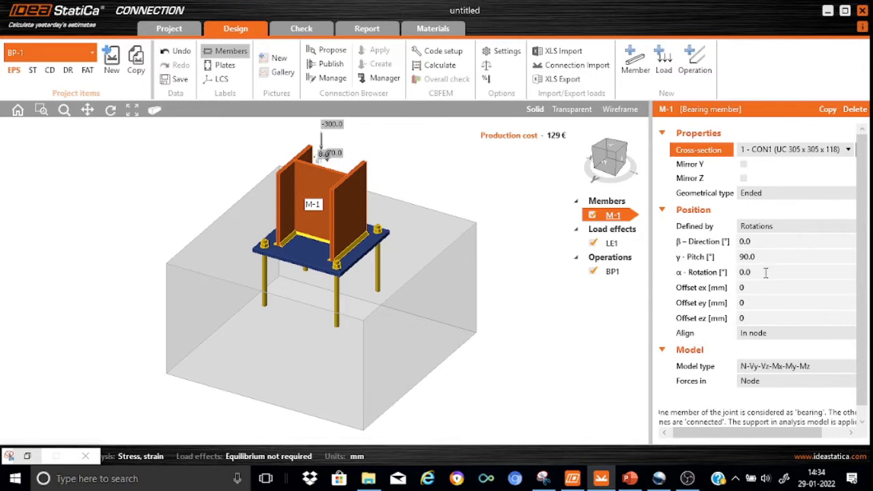
Set the forces of member M-1 to act in Position
click(774, 381)
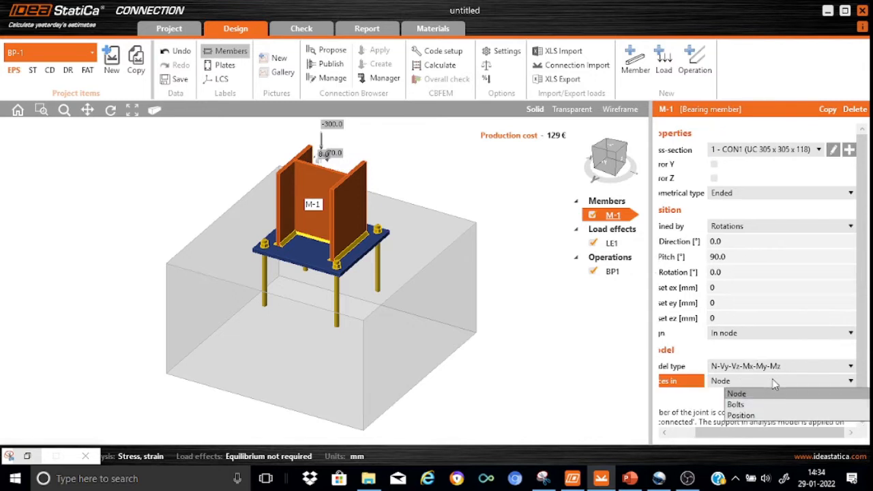
click(743, 415)
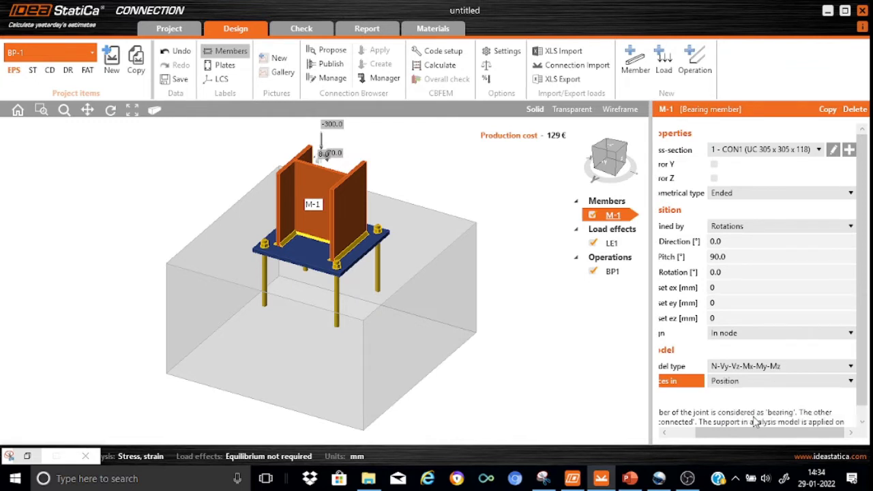
drag(747, 433, 709, 437)
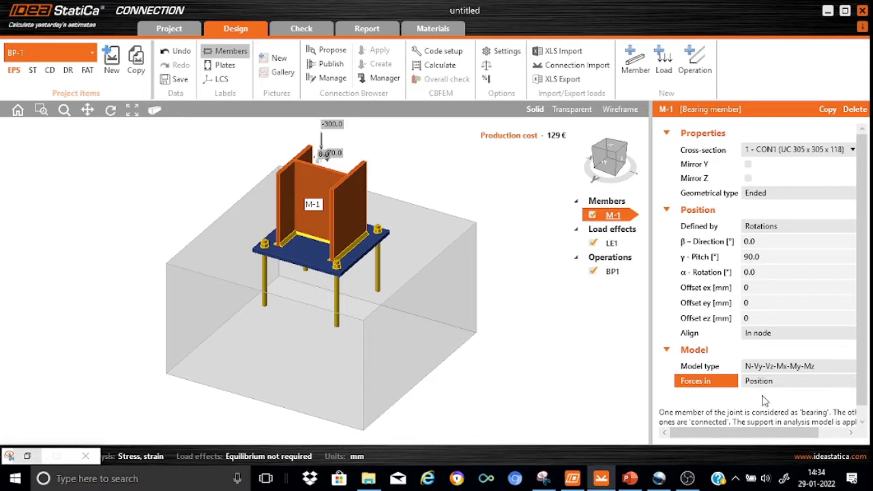
drag(736, 432, 772, 434)
click(760, 302)
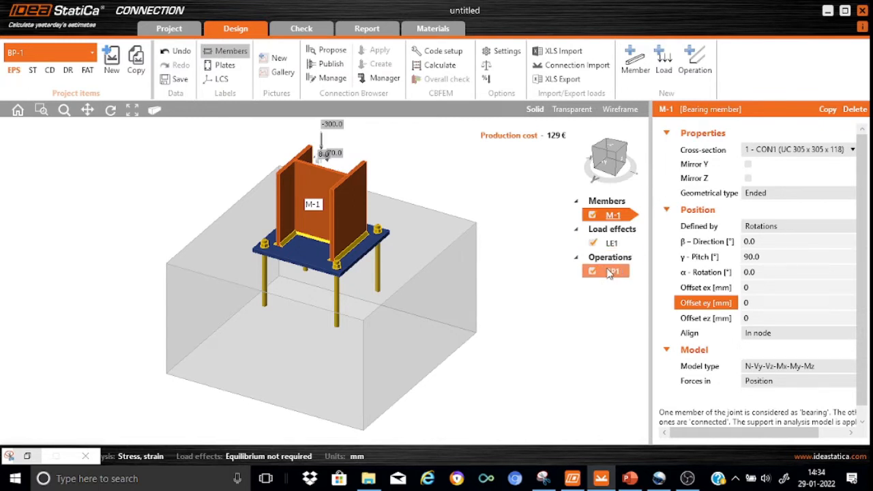
Set the thickness of base plate BP1 to 50 mm
click(608, 276)
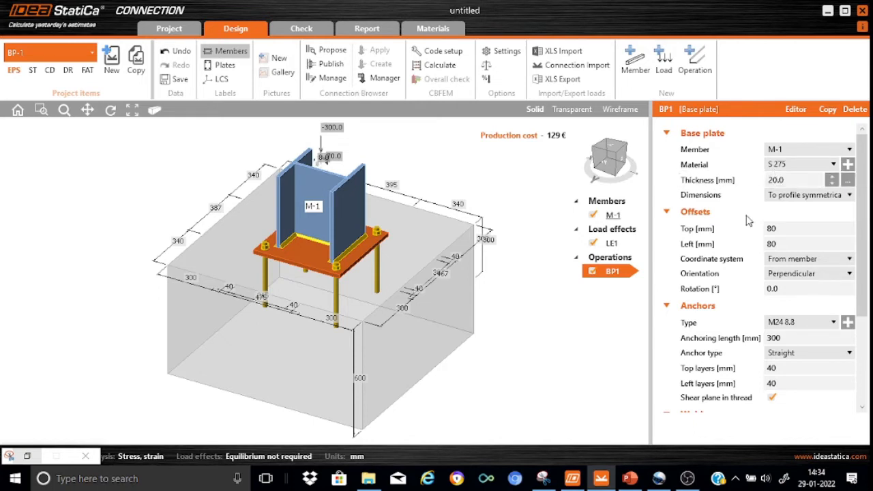
click(788, 179)
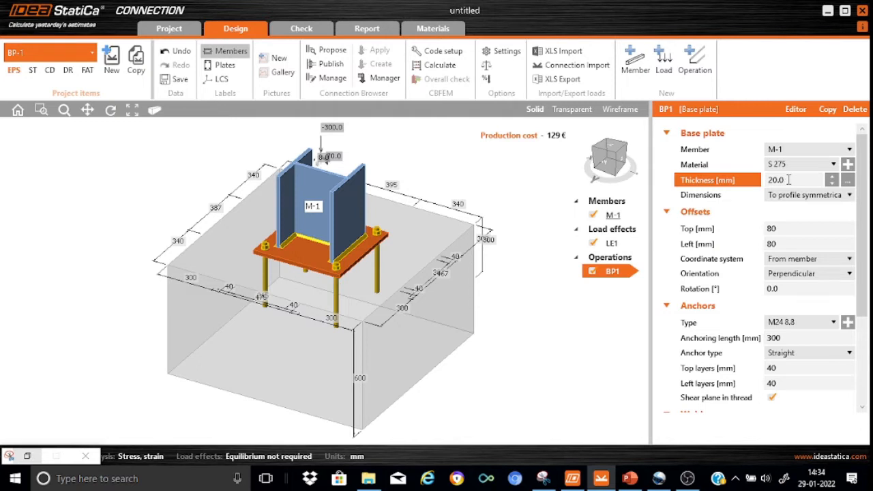
key(BackSpace)
key(BackSpace)
key(BackSpace)
key(BackSpace)
text(50)
Define the base plate dimensions as To profile and set the top offset to 143 mm
click(824, 195)
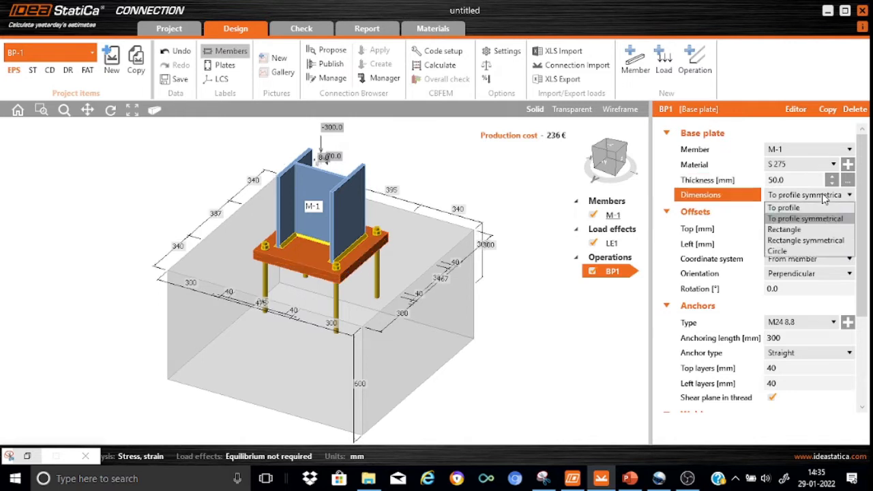
click(805, 208)
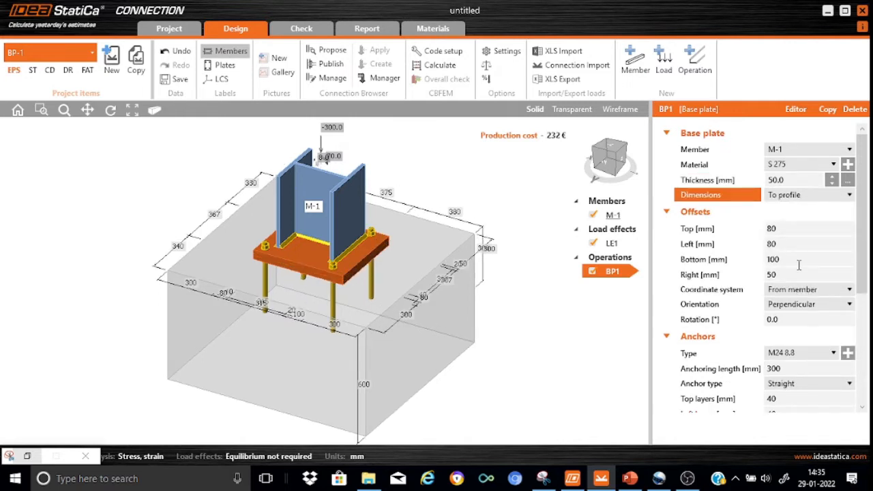
click(787, 228)
key(BackSpace)
key(BackSpace)
text(143)
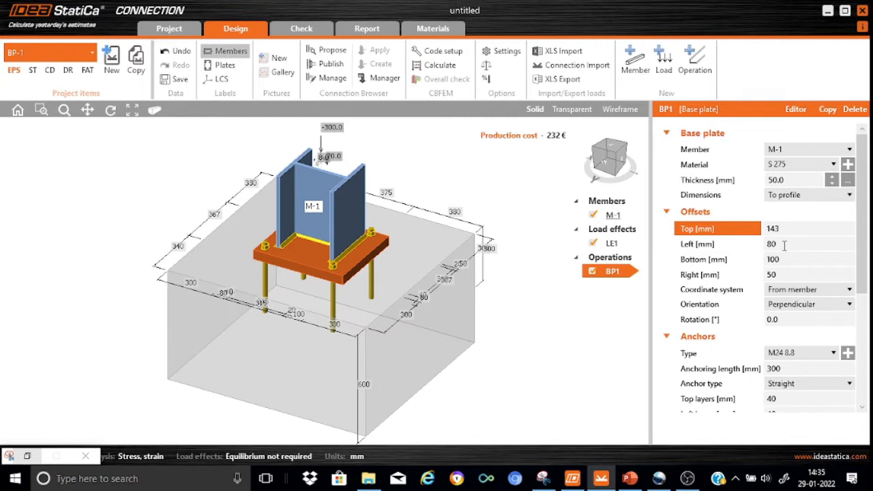
key(Tab)
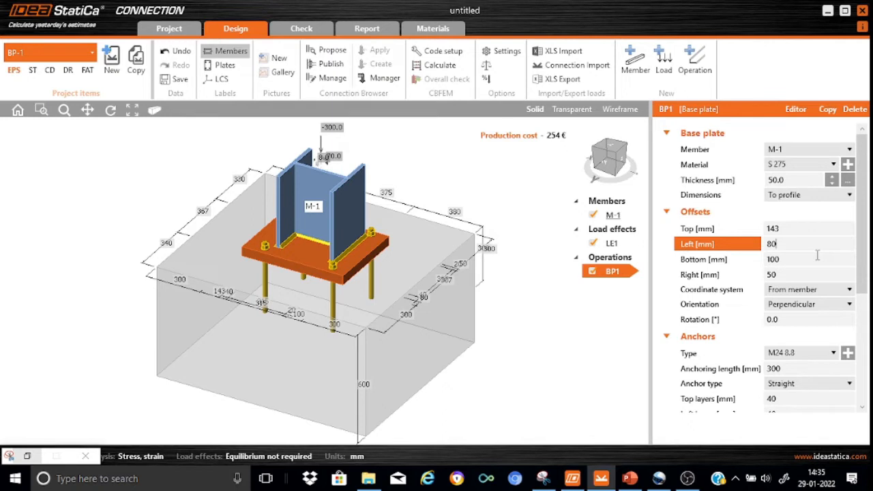
Set the base plate's left offset to 146 mm
click(788, 258)
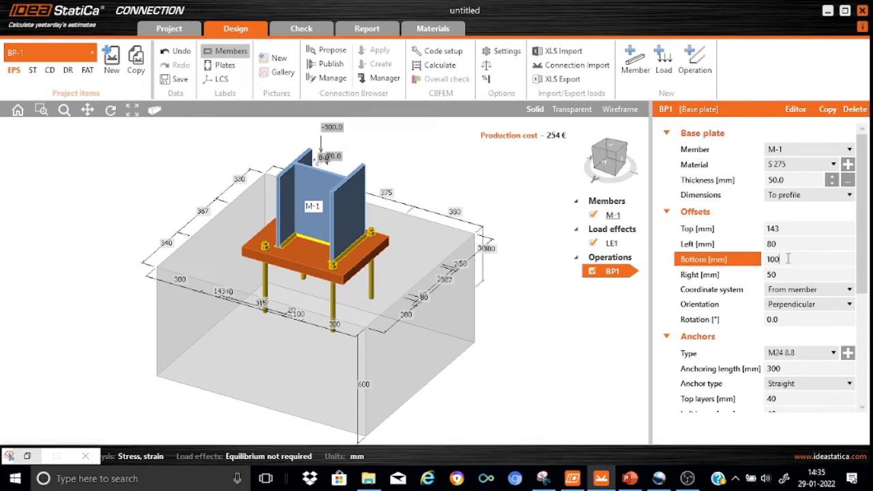
click(782, 243)
key(BackSpace)
key(BackSpace)
text(146)
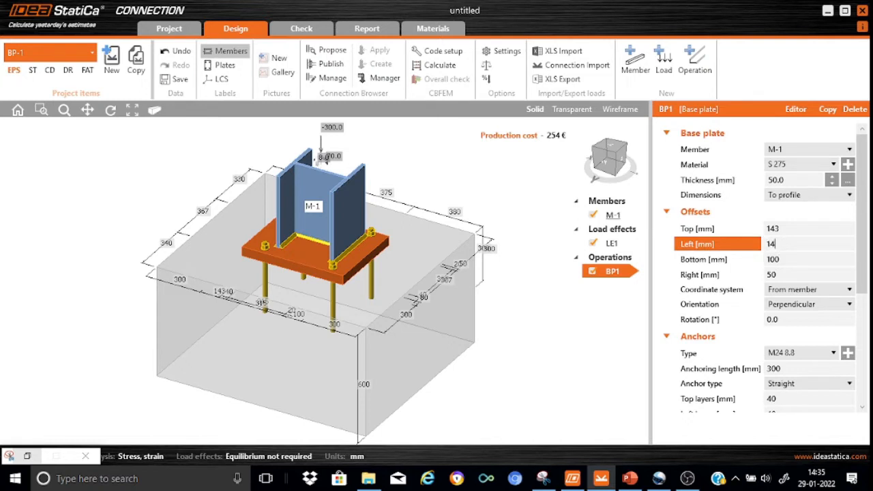
Set the base plate's bottom offset to 142 mm and its right offset to 147 mm
click(779, 259)
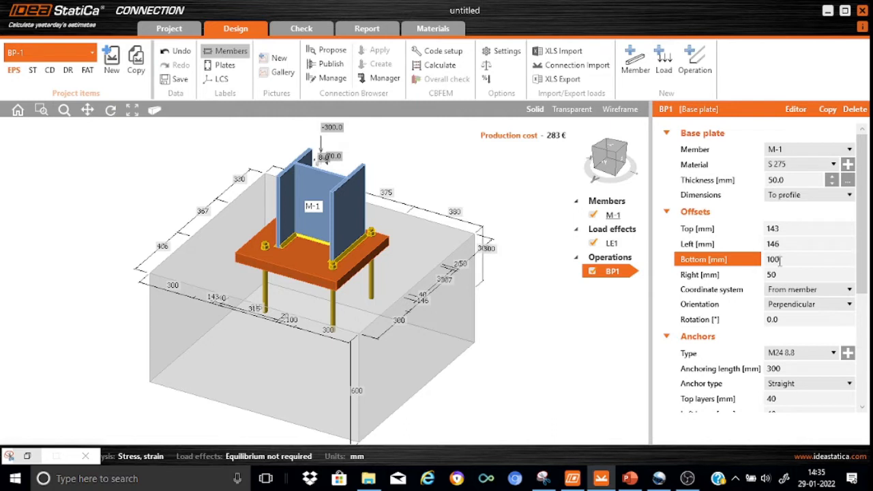
key(BackSpace)
key(BackSpace)
text(42)
click(790, 275)
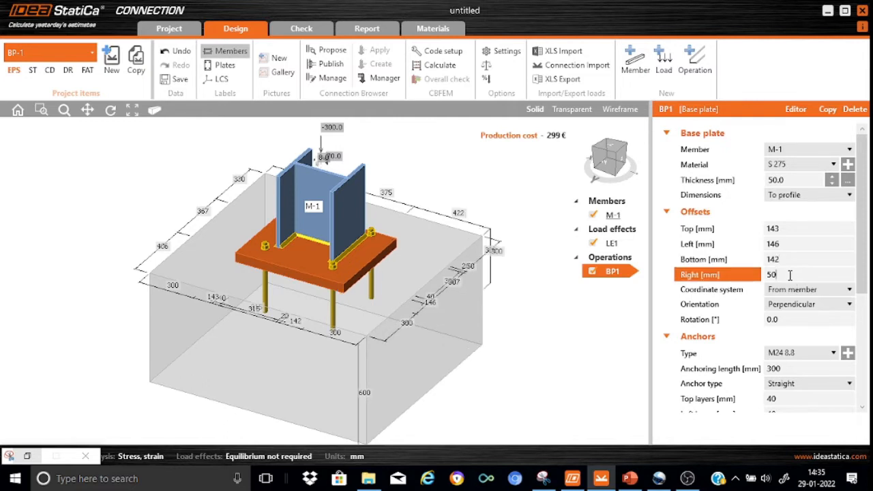
key(BackSpace)
key(BackSpace)
text(147)
Set the anchoring length of the base plate anchors to 600 mm
drag(864, 188, 866, 251)
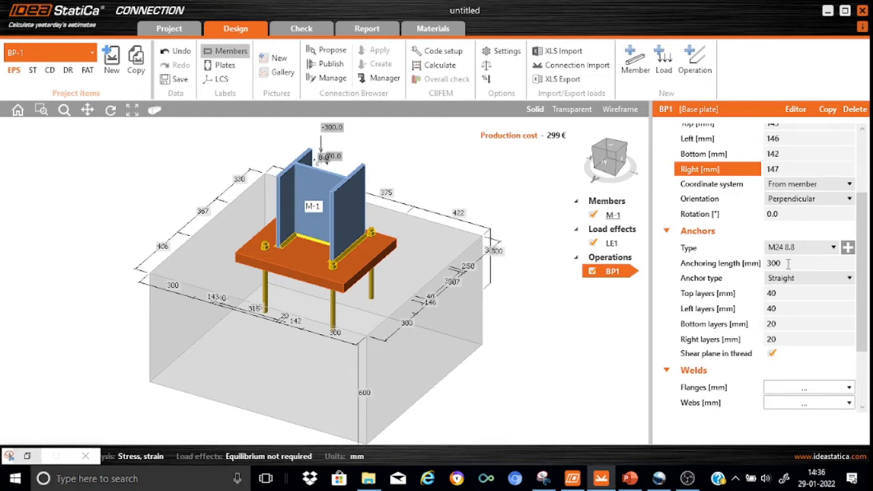
click(788, 264)
key(BackSpace)
key(BackSpace)
key(BackSpace)
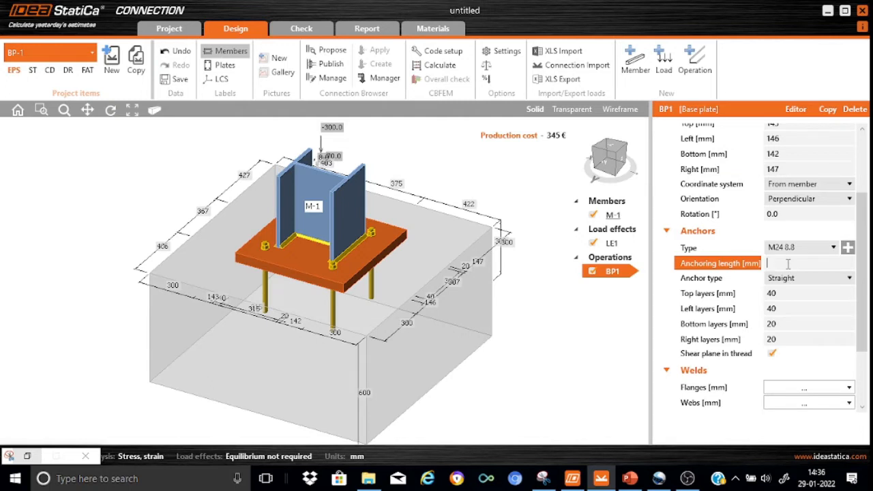
text(600)
Change the anchor type to rectangular washer plate with a size of 125 mm
click(849, 280)
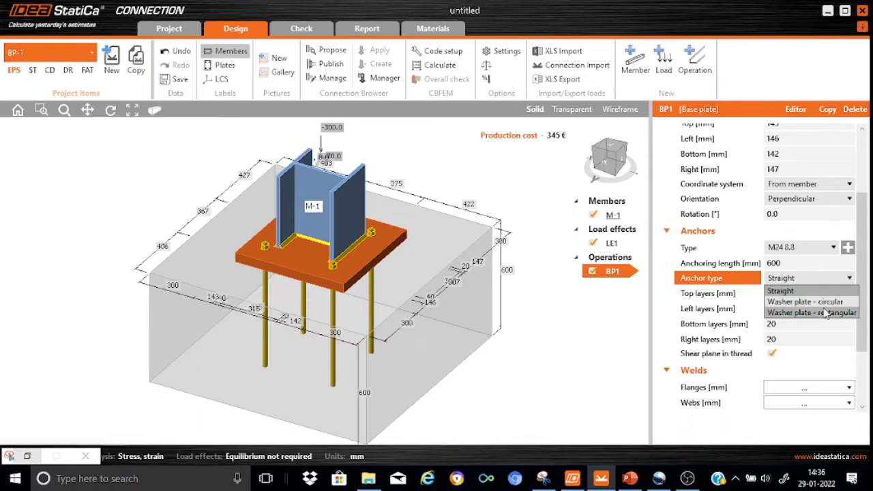
click(826, 312)
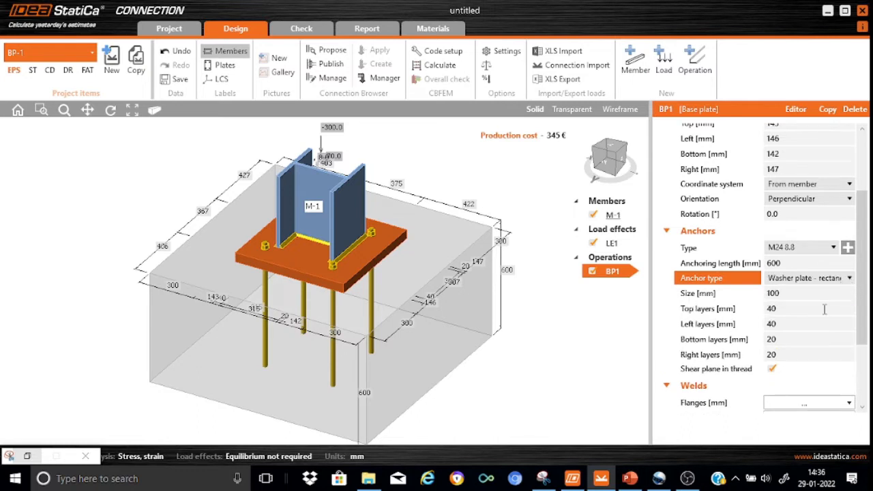
click(789, 293)
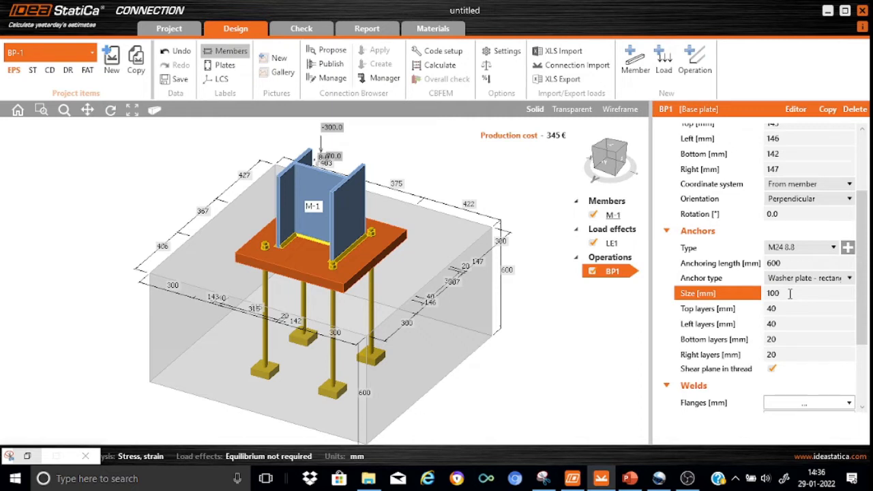
key(BackSpace)
key(BackSpace)
text(125)
key(BackSpace)
key(BackSpace)
key(BackSpace)
text(25)
Set the anchors' top layers to 68 mm and the left layers to 72 -150*2
click(782, 307)
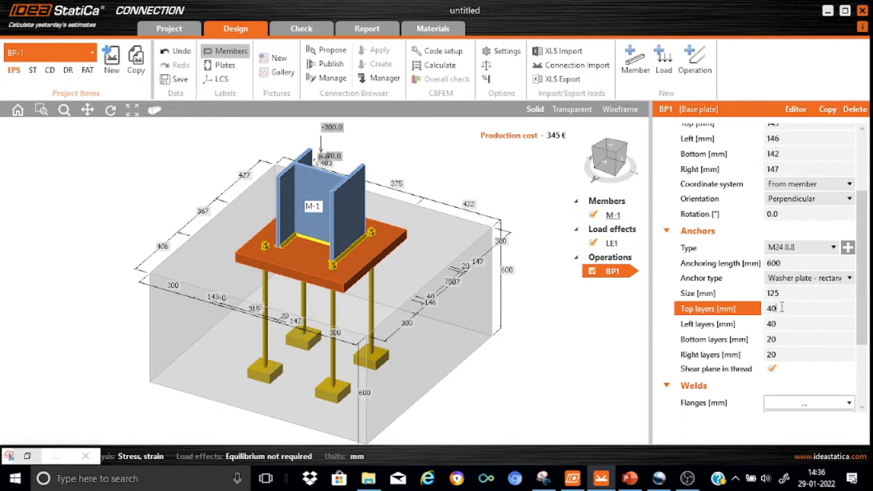
key(BackSpace)
key(BackSpace)
text(68)
click(784, 323)
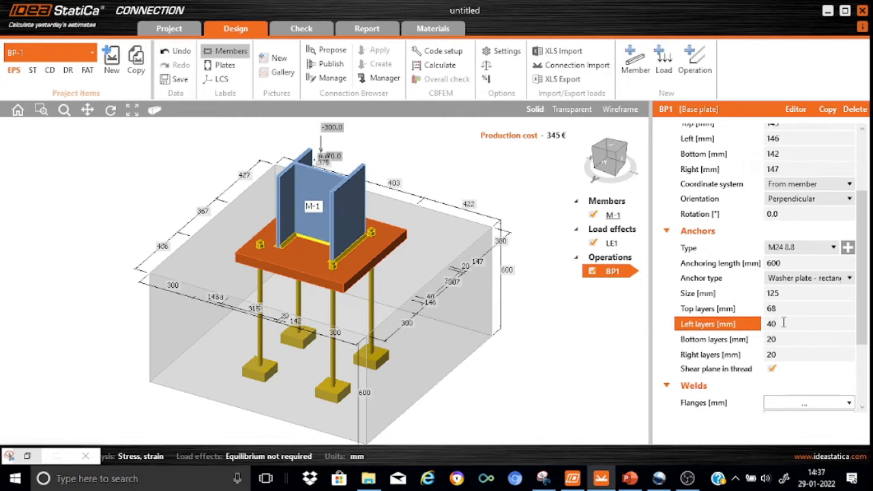
key(BackSpace)
key(BackSpace)
text(72 -150)
text(*2)
Set the anchors' bottom layers to 67 mm and the right layers to 50 mm
click(786, 340)
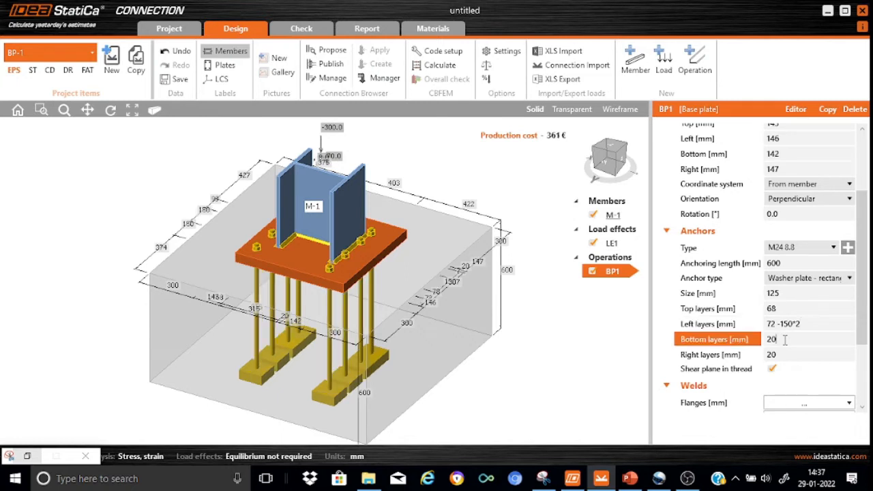
key(BackSpace)
key(BackSpace)
text(67)
click(786, 355)
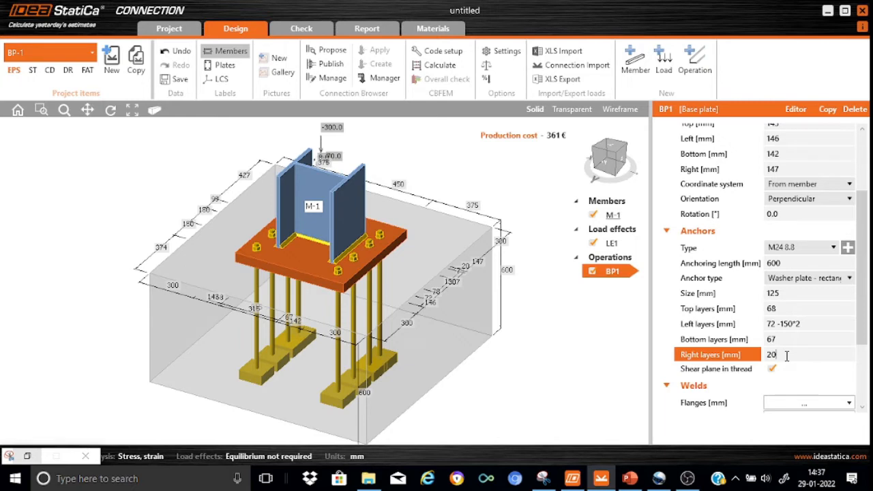
key(BackSpace)
key(BackSpace)
text(50)
click(796, 308)
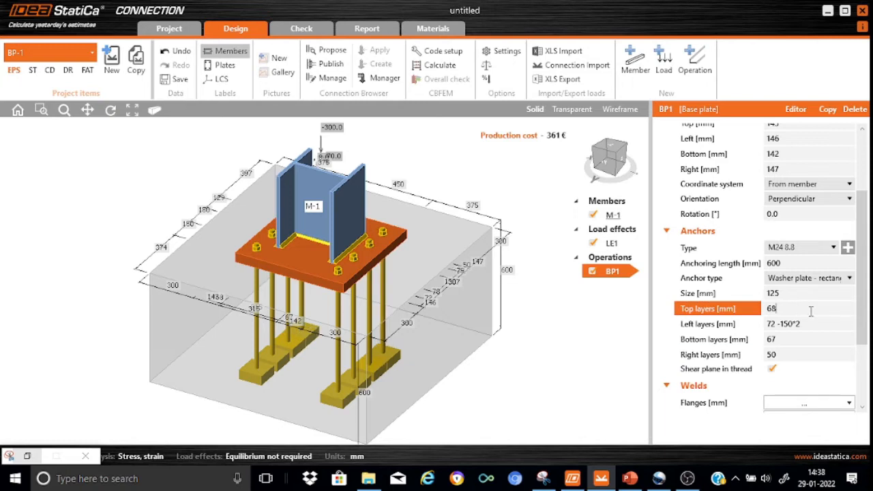
Change the base plate's flange welds to butt welds
drag(862, 312, 865, 360)
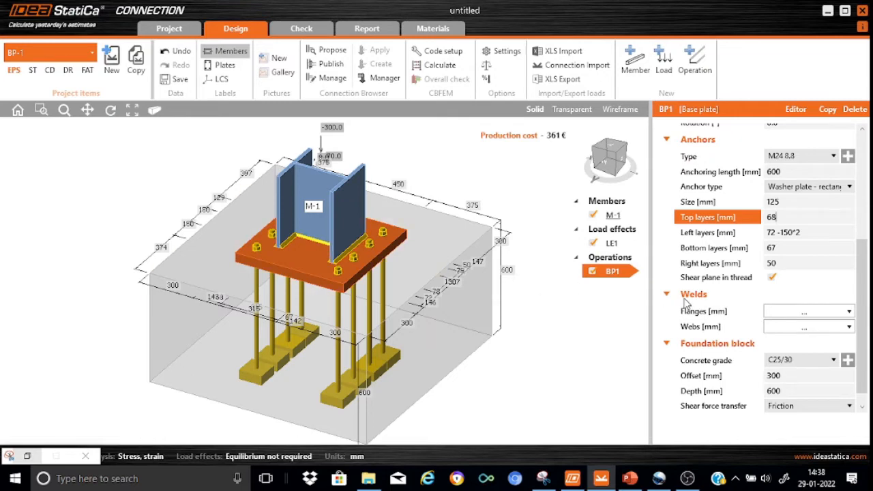
click(788, 314)
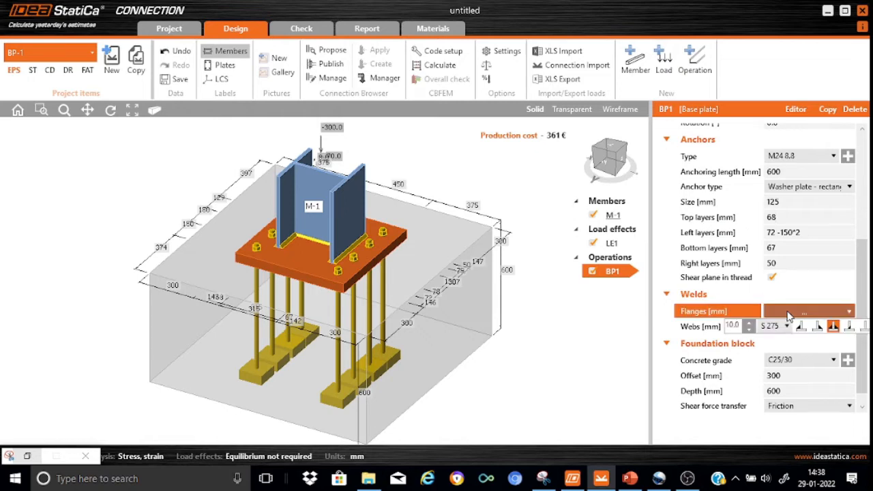
click(849, 328)
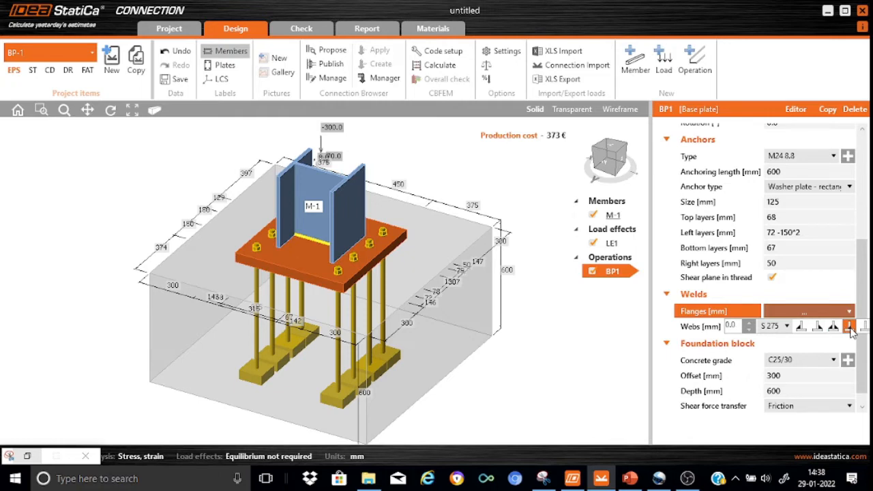
click(666, 327)
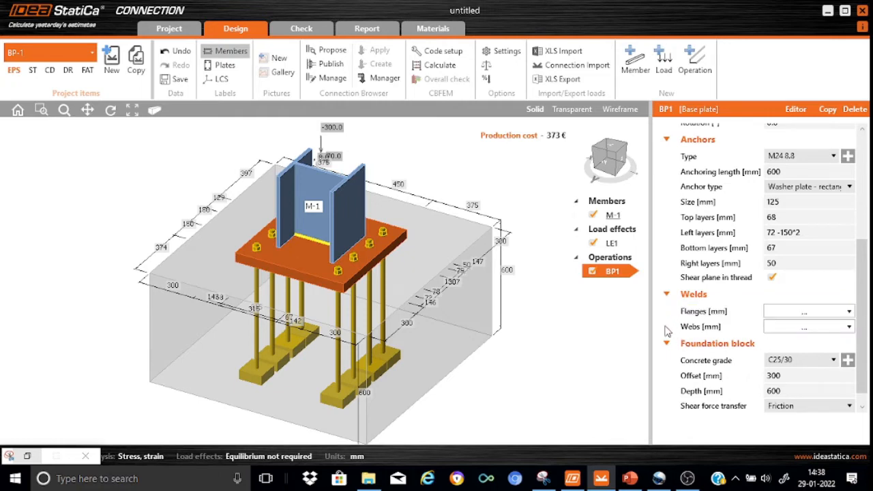
Reduce the size of the base plate's double-sided web fillet welds
click(797, 330)
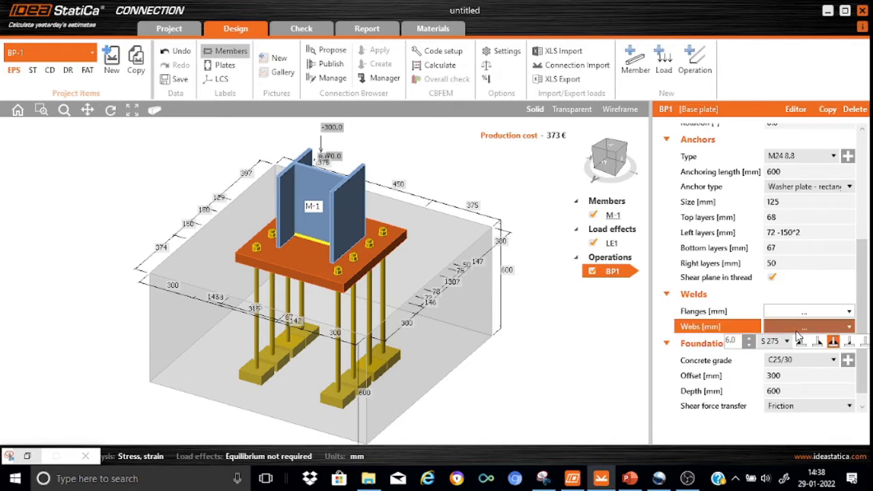
click(749, 347)
click(749, 346)
click(748, 346)
click(667, 368)
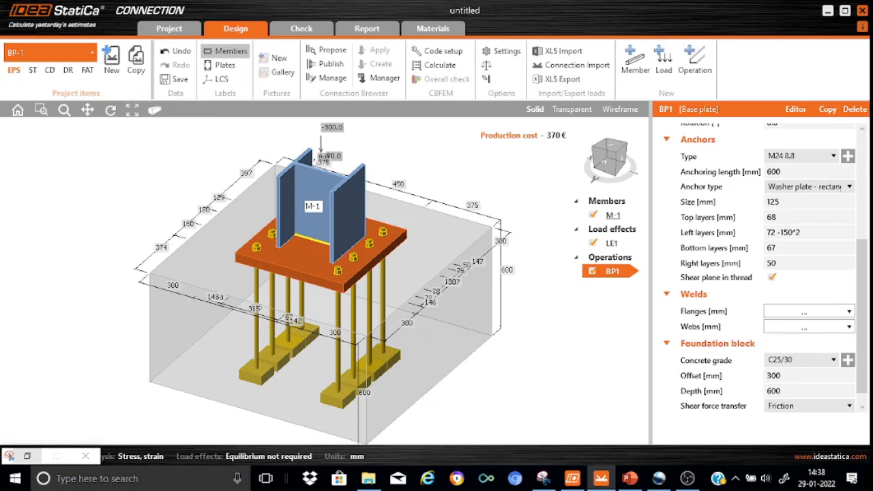
Set the foundation block's offset to 600 mm and its depth to 1000 mm
scroll(809, 370, down, 1)
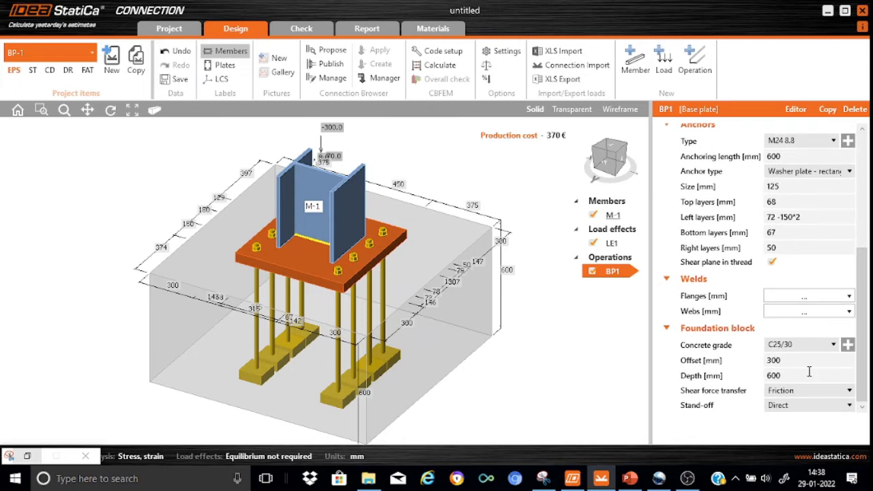
click(791, 360)
key(BackSpace)
key(BackSpace)
key(BackSpace)
text(600)
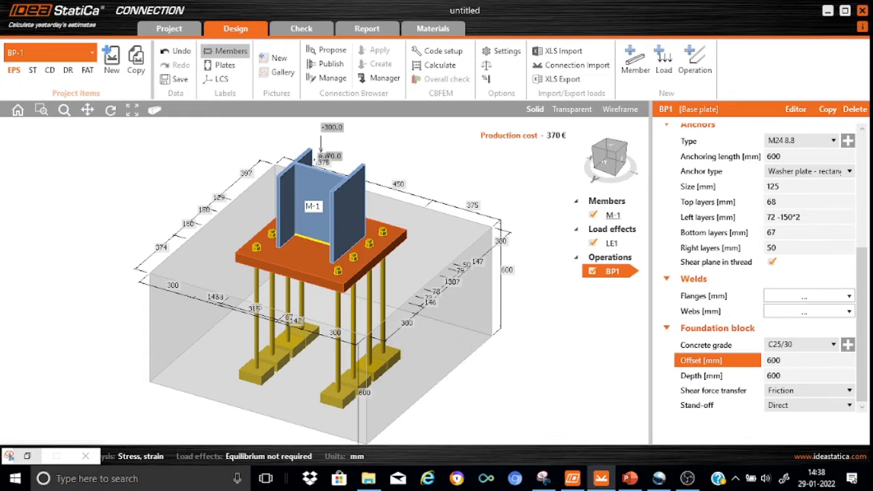
click(791, 375)
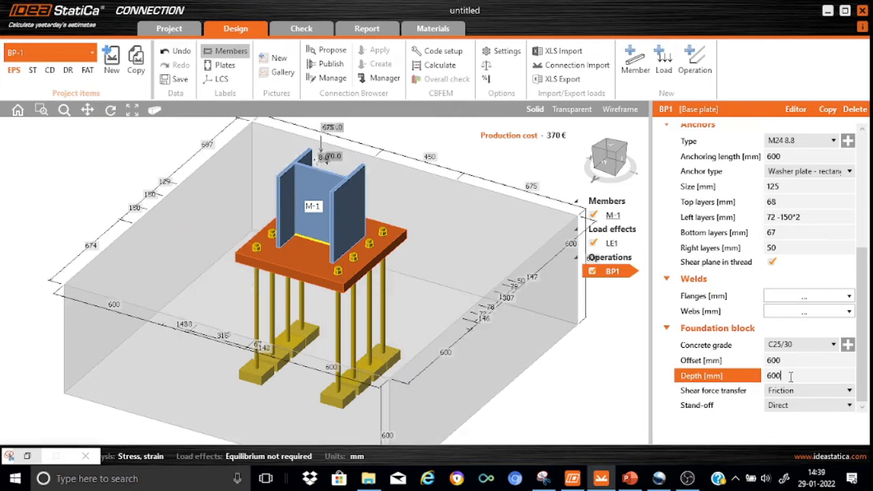
key(BackSpace)
key(BackSpace)
key(BackSpace)
text(1000)
Examine the column, base plate, anchors and foundation block in the 3D view from several angles
click(156, 111)
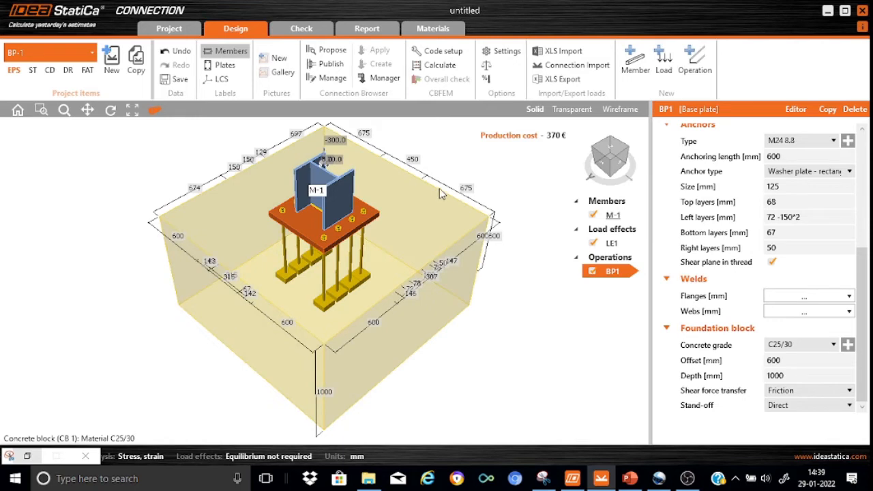
scroll(448, 372, up, 3)
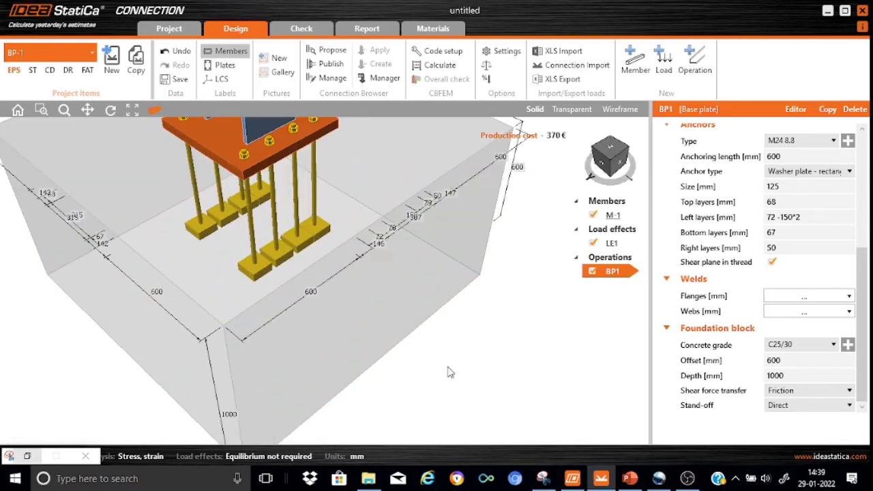
click(87, 111)
drag(355, 225, 426, 381)
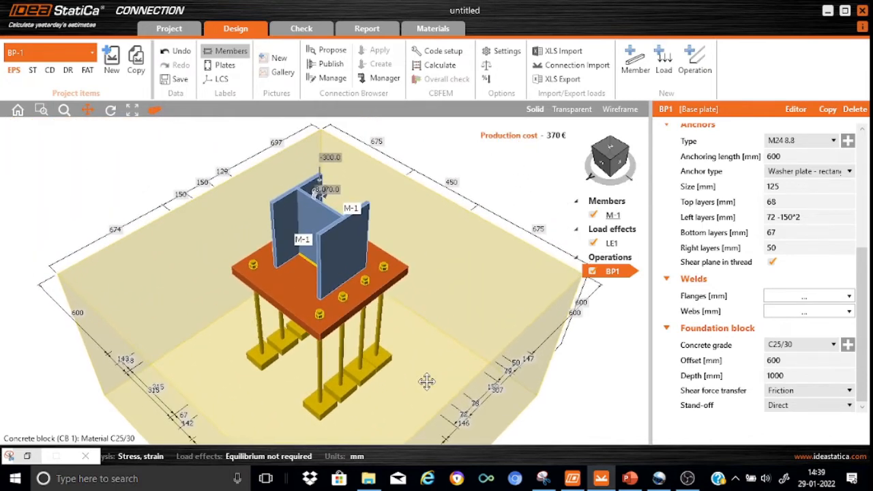
drag(394, 332, 414, 295)
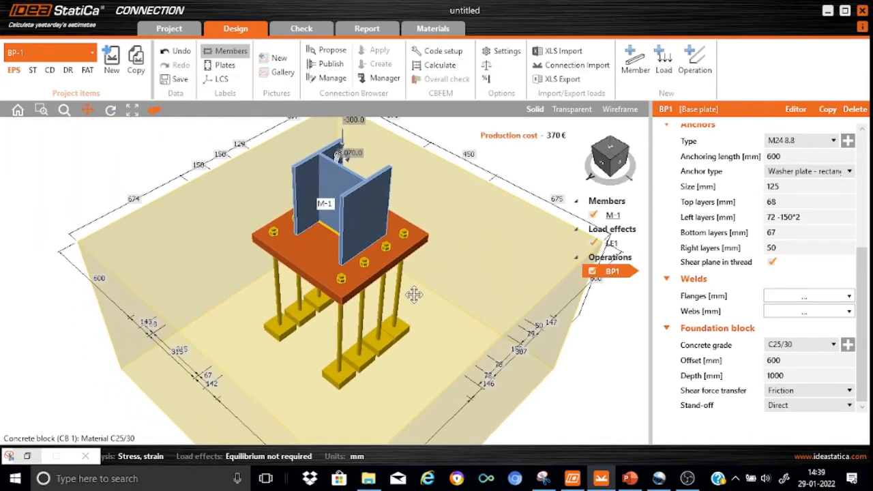
click(114, 110)
drag(614, 162, 648, 175)
drag(640, 170, 622, 169)
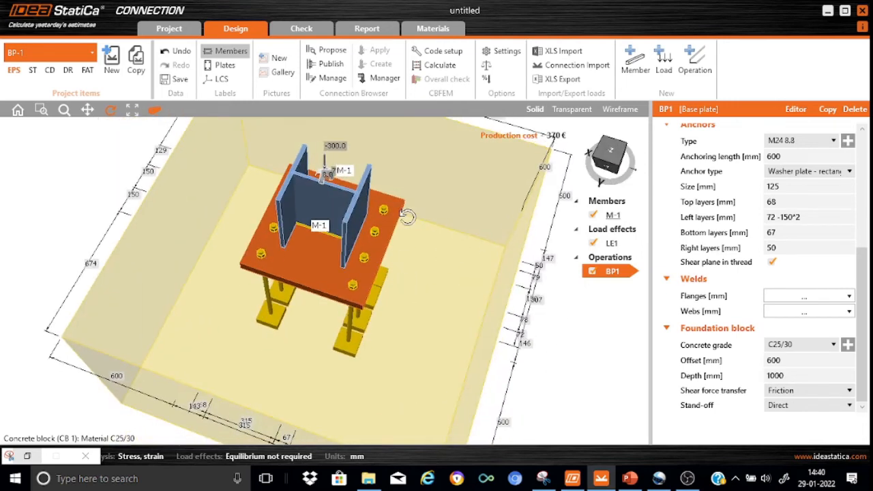
mouse_move(617, 167)
mouse_down()
mouse_move(612, 151)
mouse_move(615, 163)
mouse_up()
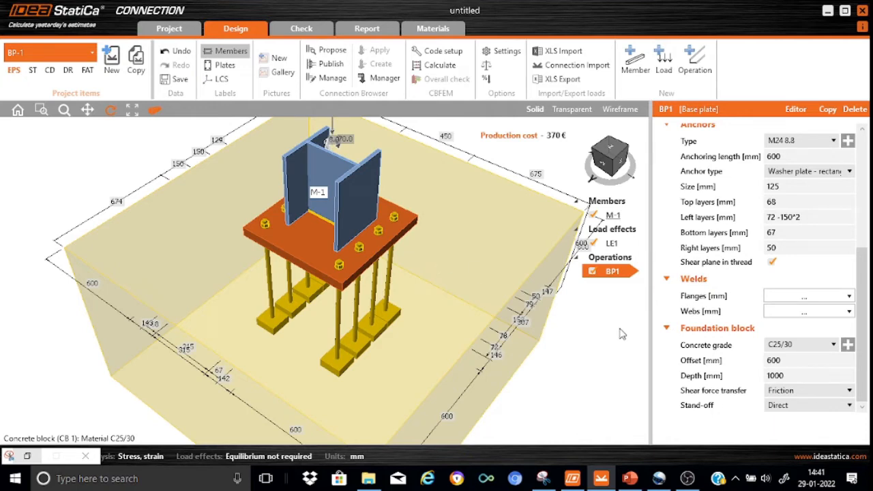
scroll(322, 268, down, 3)
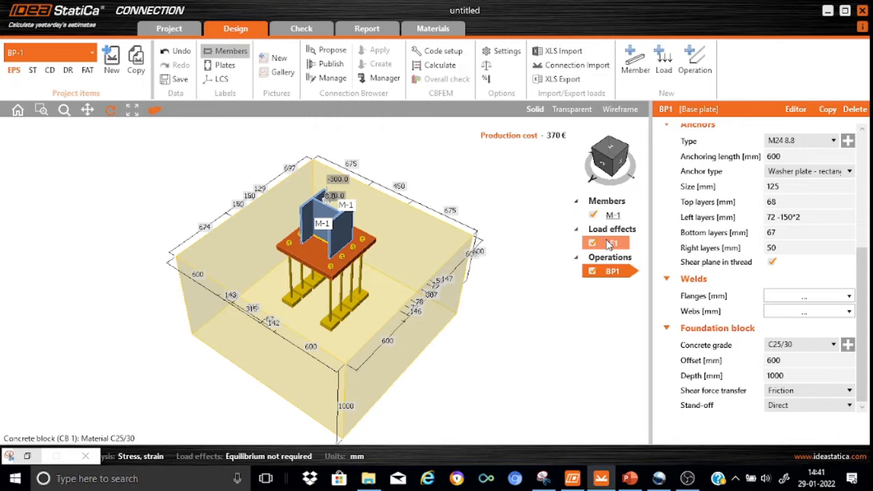
Set load effect LE1 on the column to N -2000 kN, Vz -75 kN and My 400 kNm
click(609, 243)
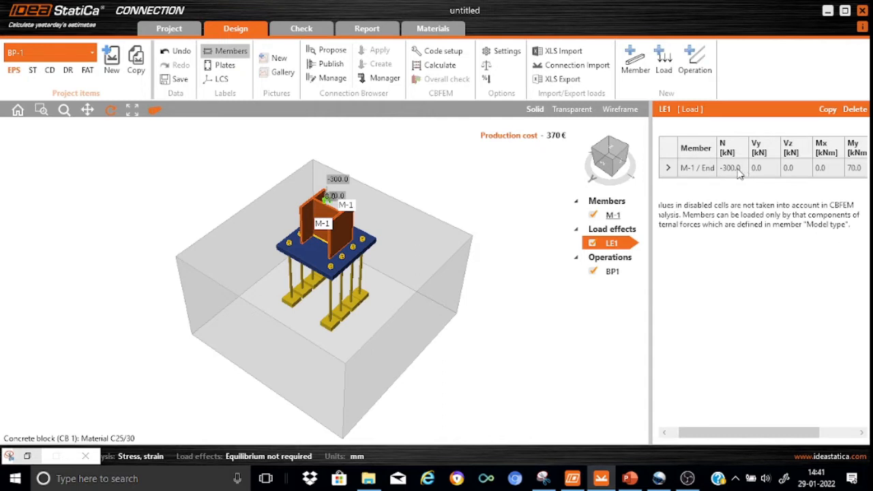
click(738, 167)
text(-2000)
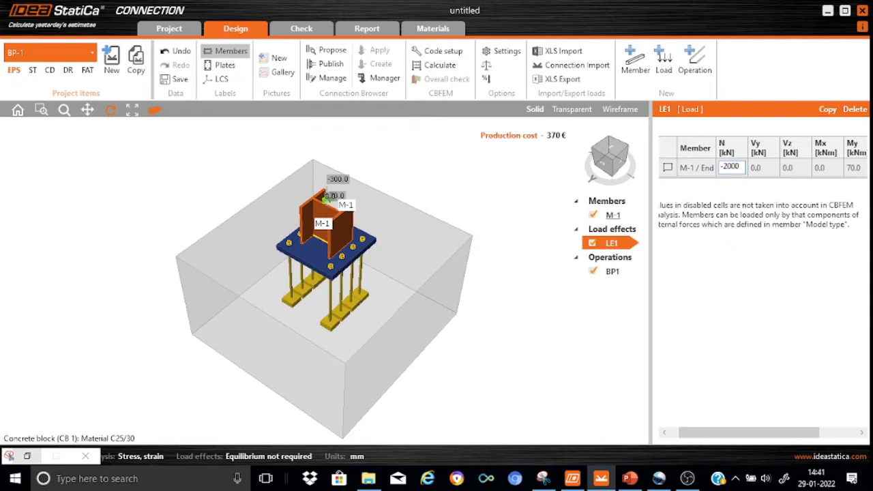
click(804, 167)
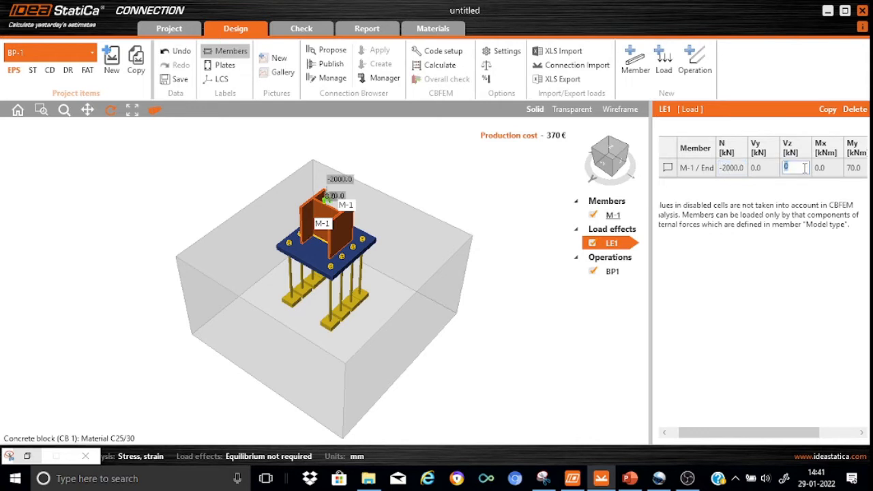
text(-75)
click(857, 169)
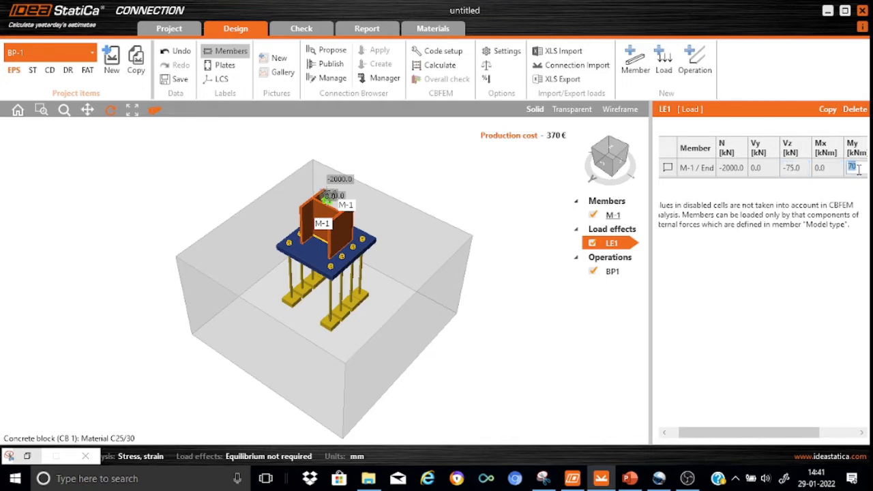
text(400)
click(564, 340)
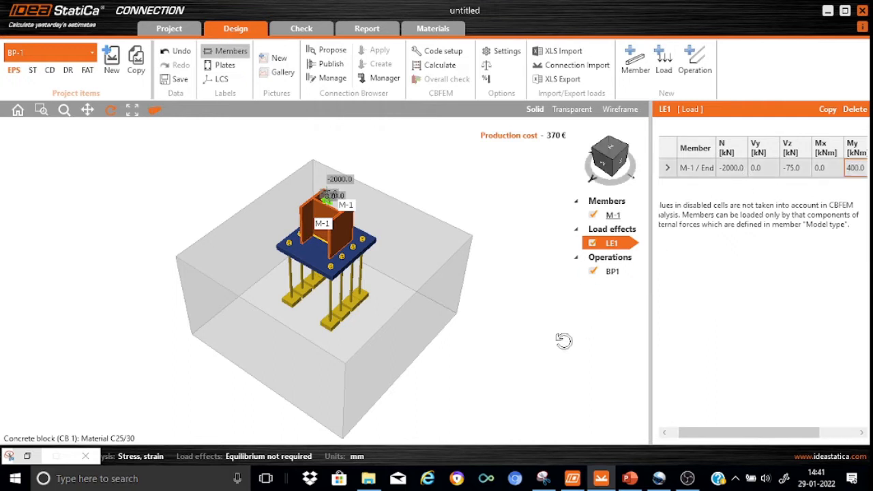
Add a second load effect on the column with N -300 kN, Vz 75 kN and My -4000 kNm
click(663, 54)
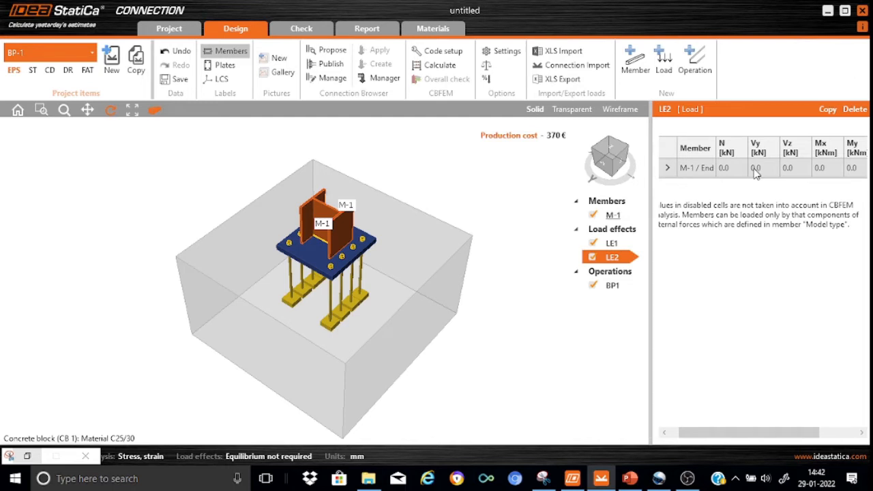
click(737, 166)
text(-)
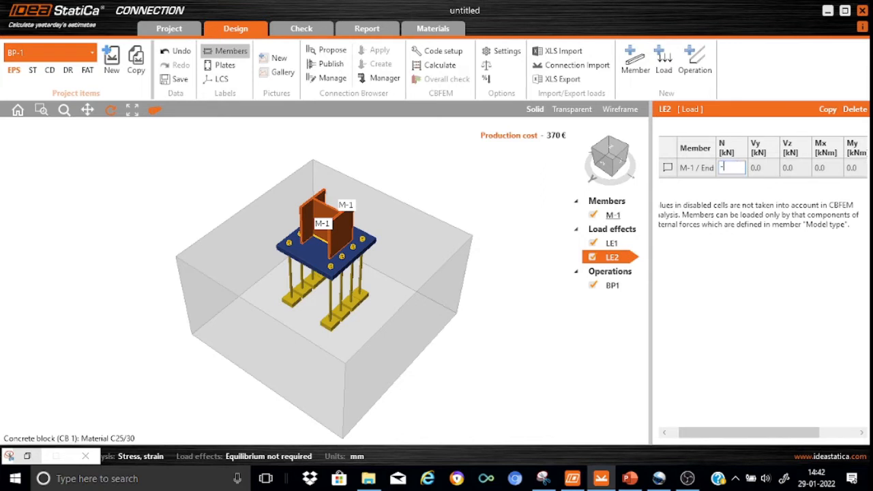
text(300)
click(795, 168)
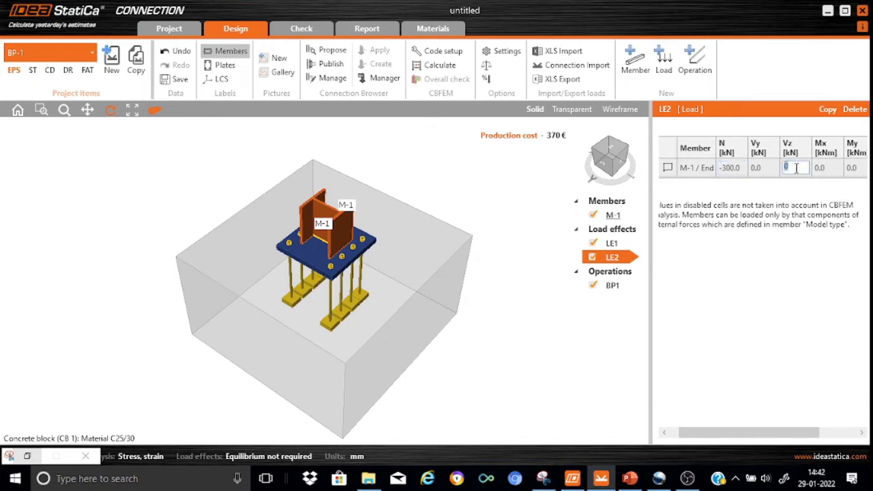
text(75)
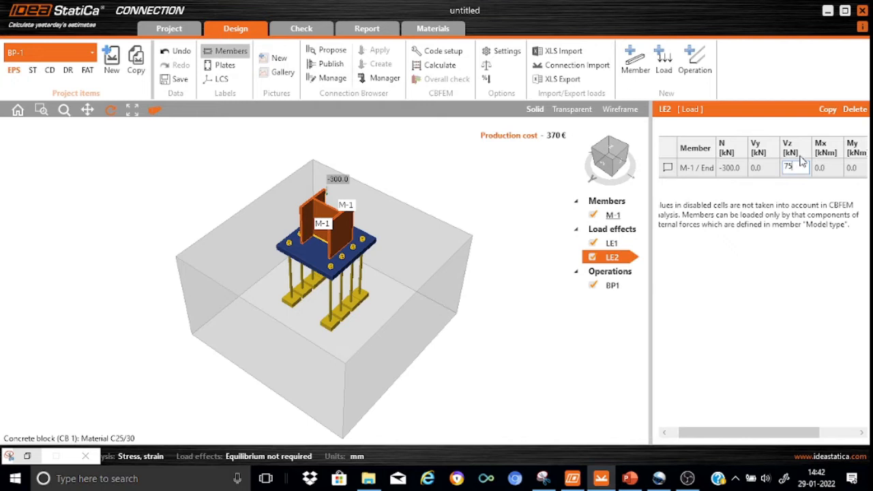
click(851, 167)
text(-4000)
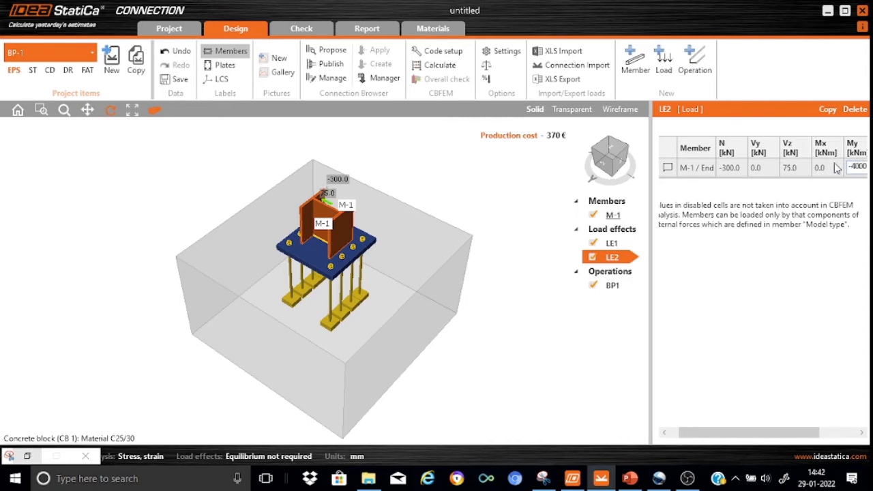
click(731, 167)
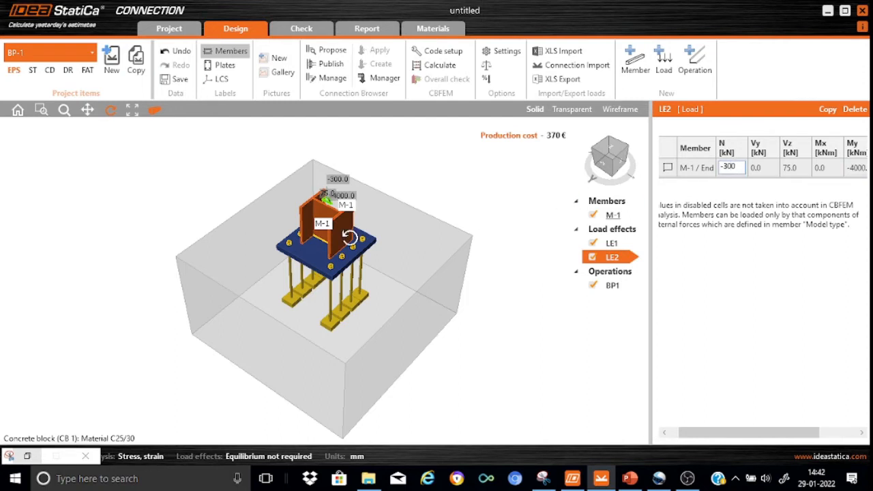
click(477, 189)
Compare the force and moment directions of load effects LE1 and LE2 at the column's upper end
scroll(477, 189, up, 3)
scroll(478, 189, up, 3)
click(88, 112)
drag(164, 277, 463, 204)
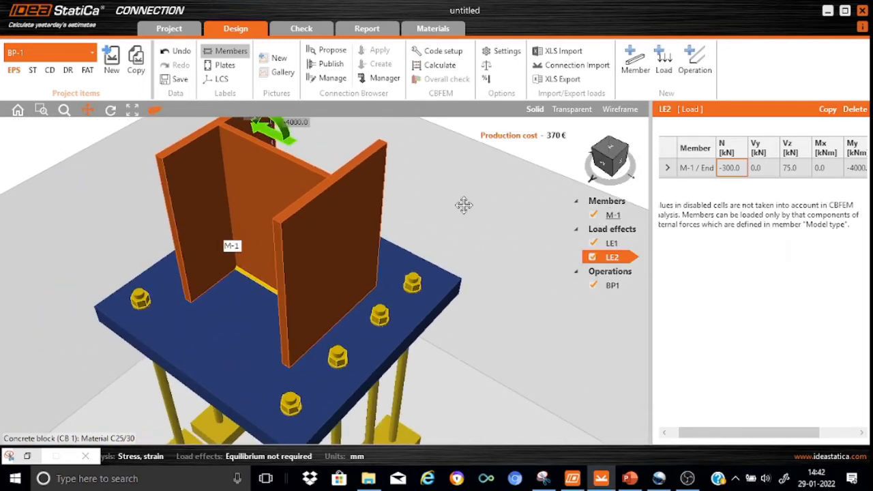
scroll(429, 289, down, 3)
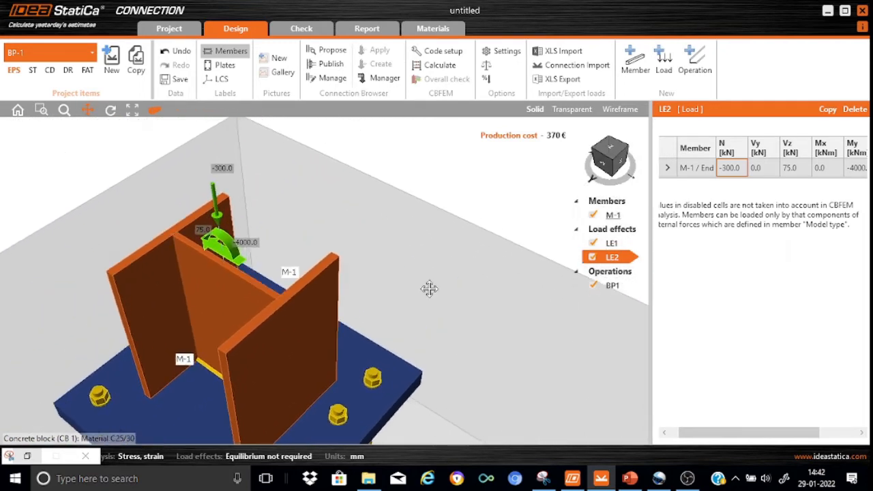
click(615, 244)
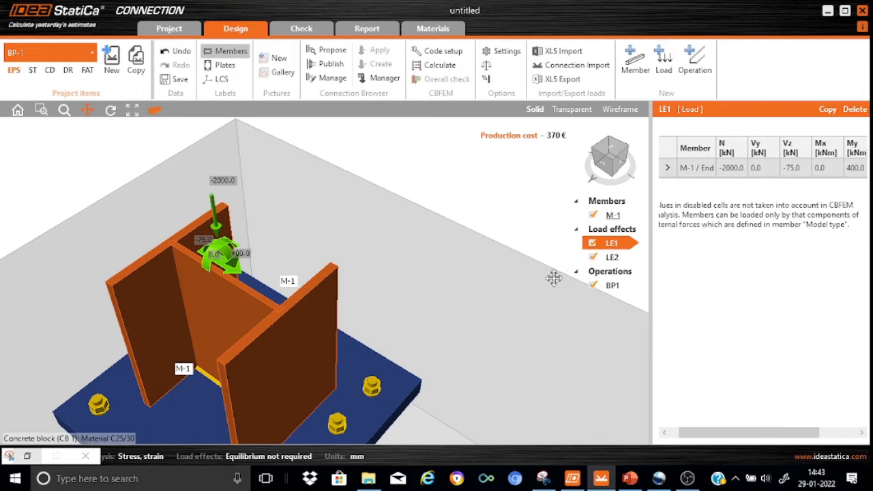
click(603, 257)
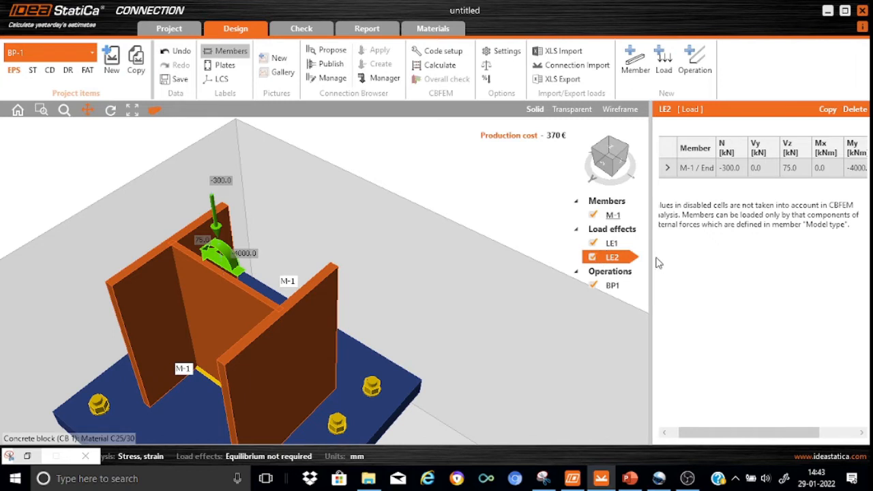
Set the Mz moment of load effect LE1 to 0 kNm
click(618, 244)
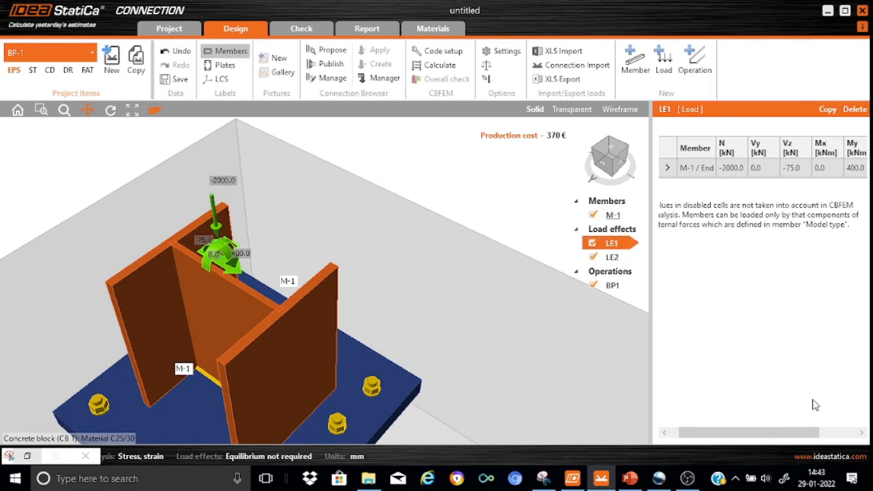
drag(786, 437, 824, 437)
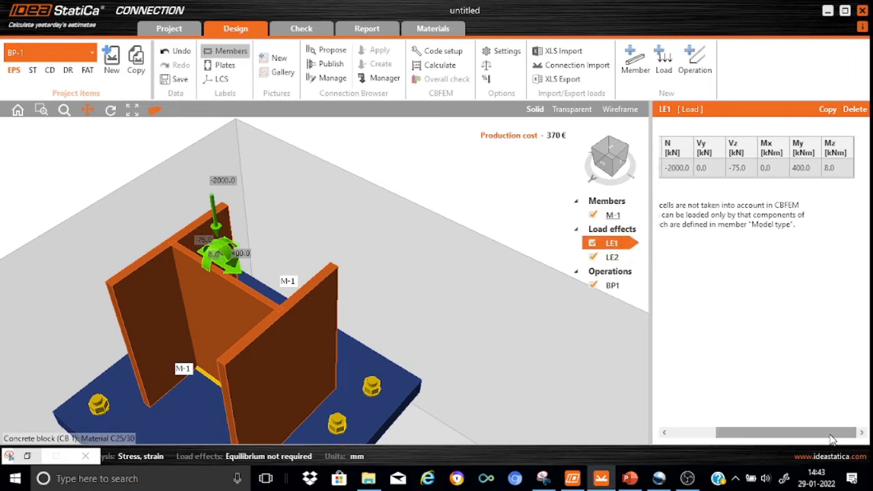
click(827, 169)
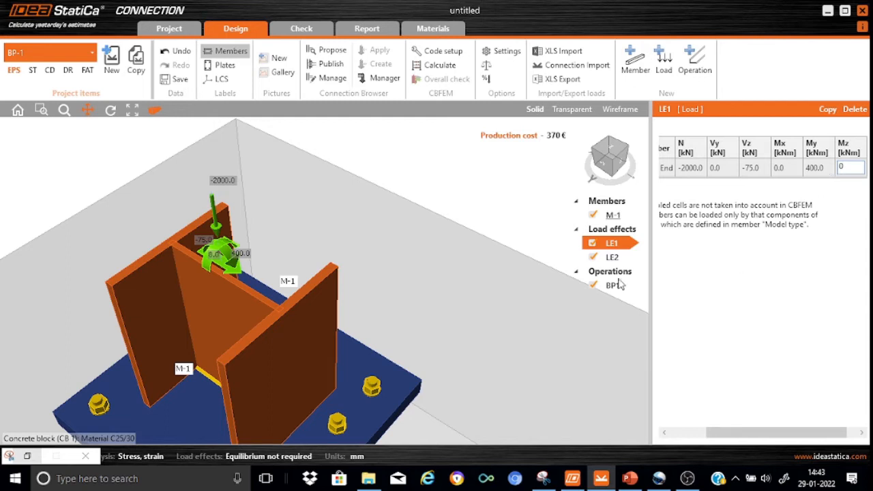
click(617, 255)
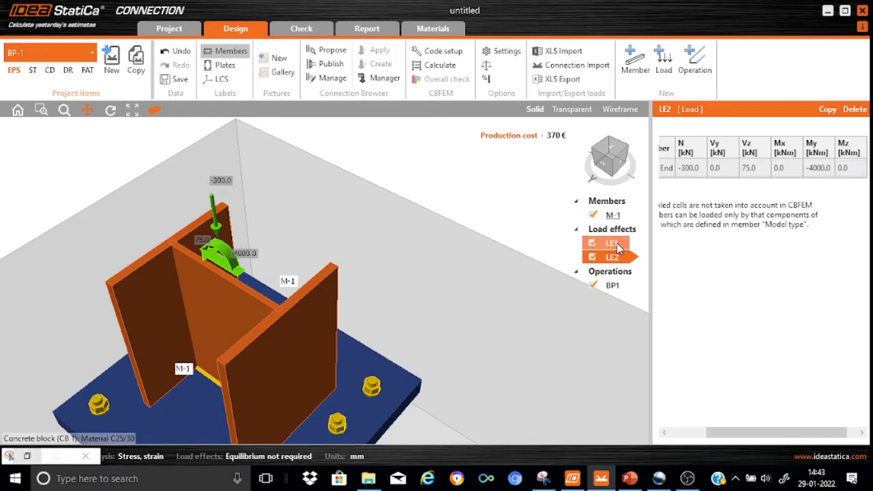
Recheck the force and moment values of load effects LE1 and LE2
click(615, 243)
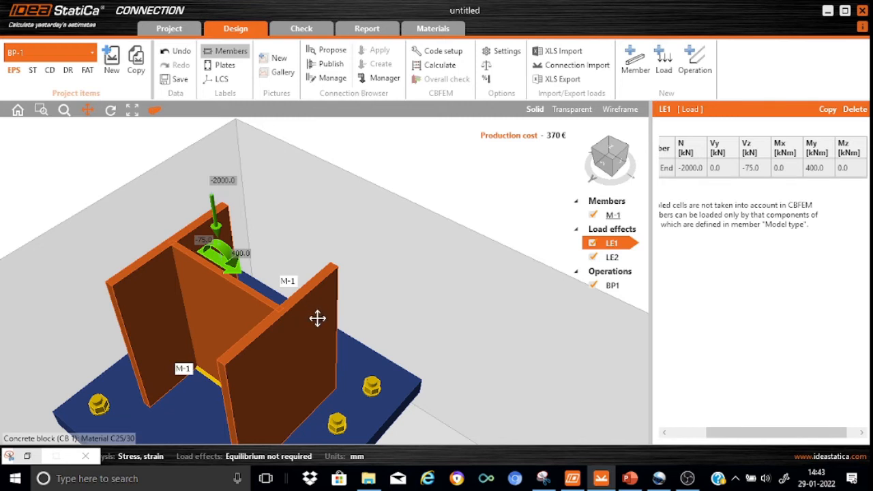
click(610, 256)
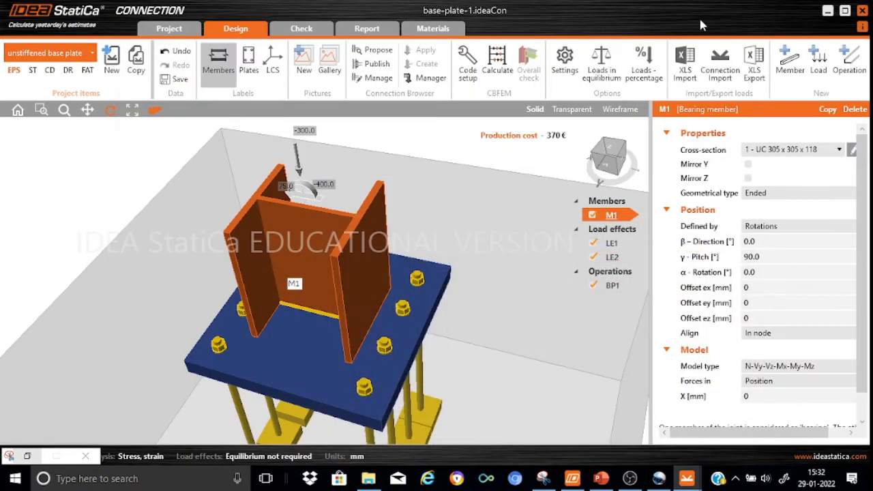
Run the nonlinear stress/strain analysis of the unstiffened base plate and display the overall check on the model
click(497, 63)
click(503, 61)
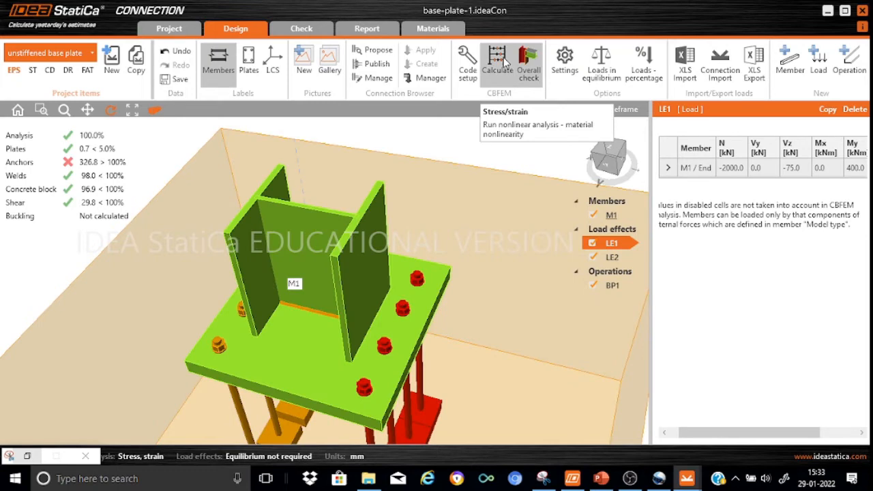
click(528, 65)
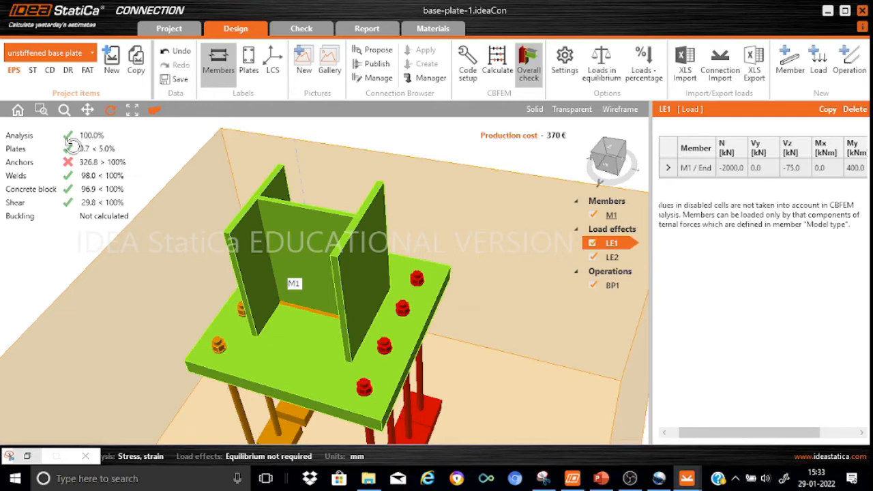
Open the check results and view the FE analysis status for both load effects
click(302, 29)
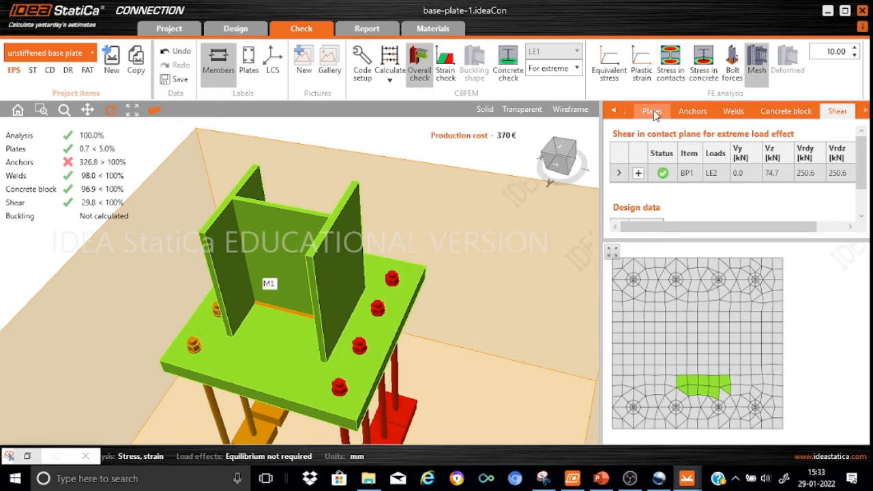
click(615, 111)
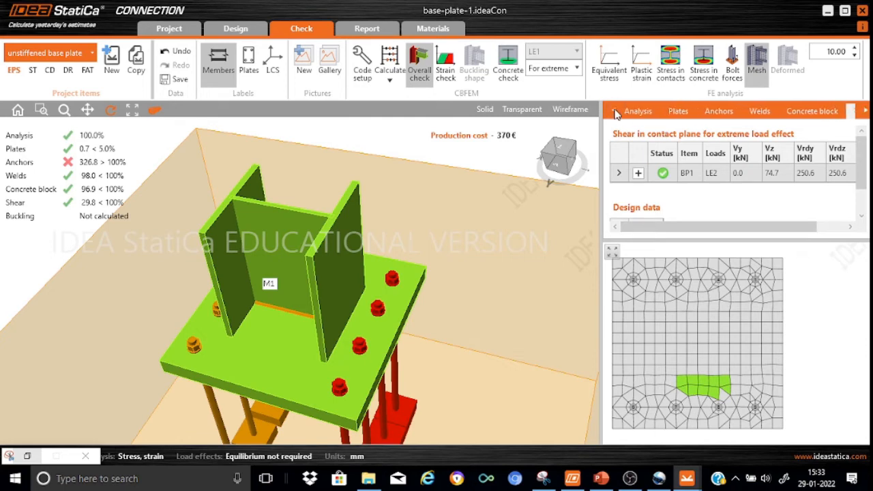
click(648, 115)
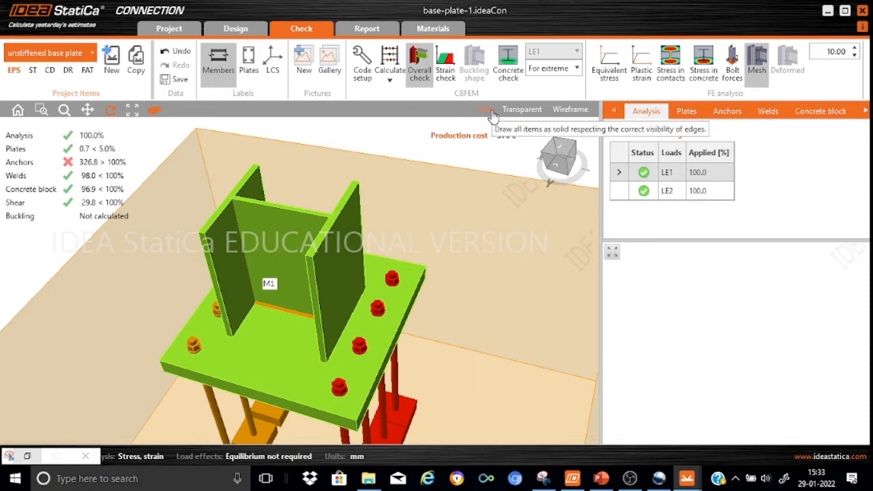
Display plastic strain on the meshed model and inspect the column flange where it meets the base plate
click(644, 76)
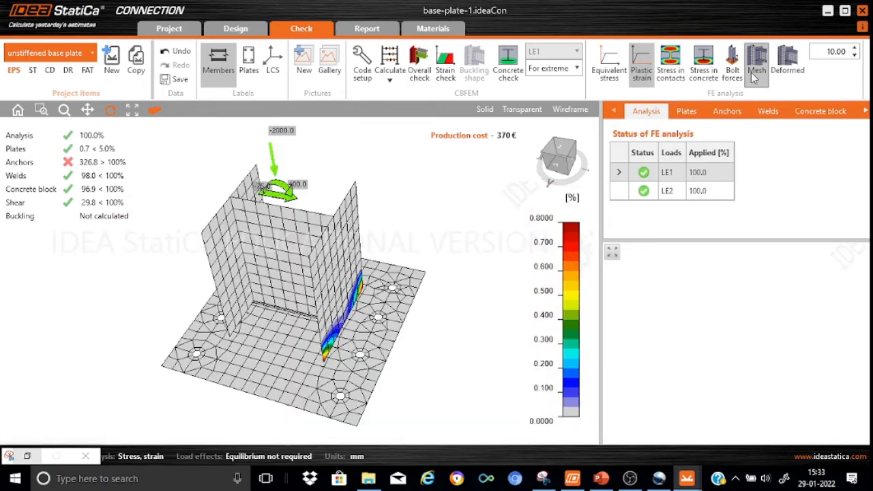
drag(295, 369, 334, 355)
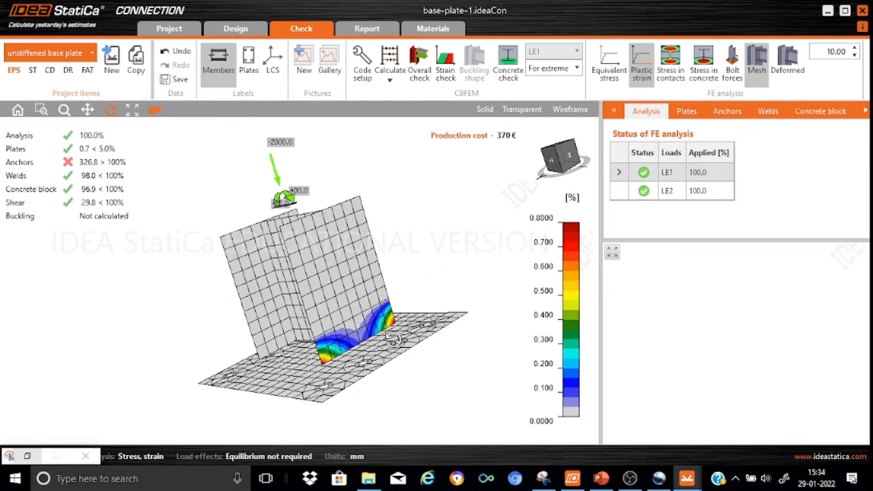
drag(317, 381, 335, 417)
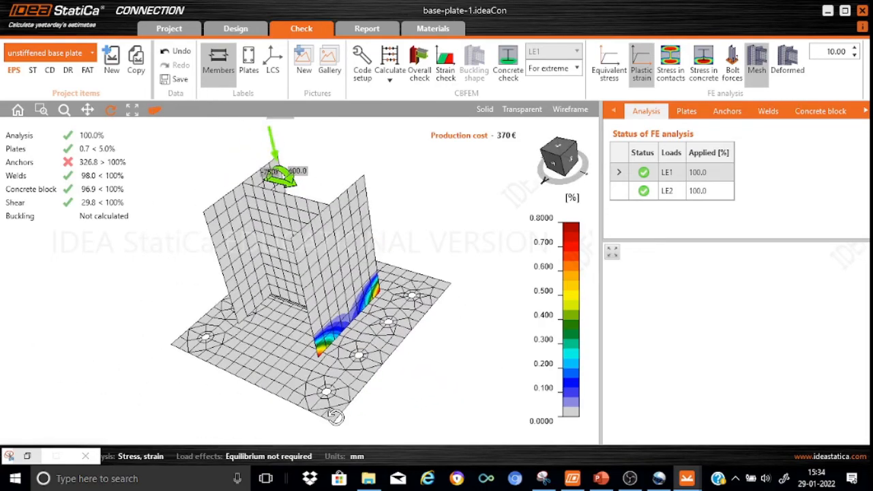
Examine the plate check results and strain plots for the column flanges and base plate BP1
click(686, 113)
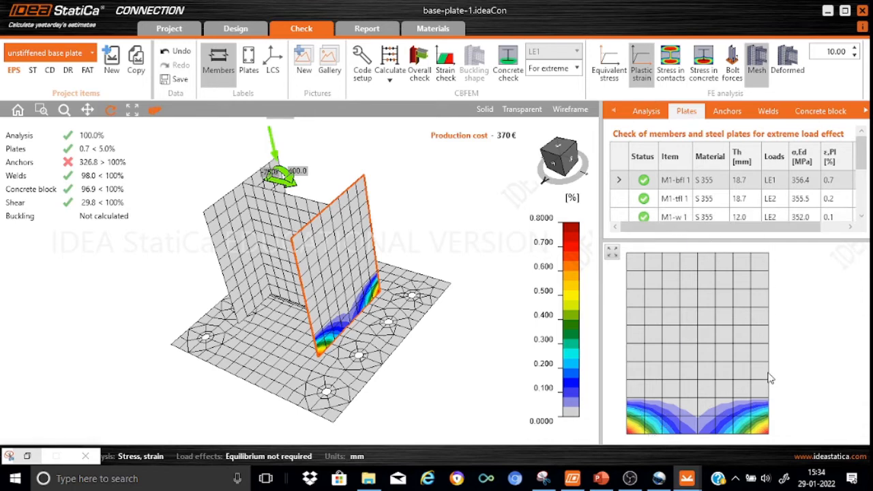
click(838, 199)
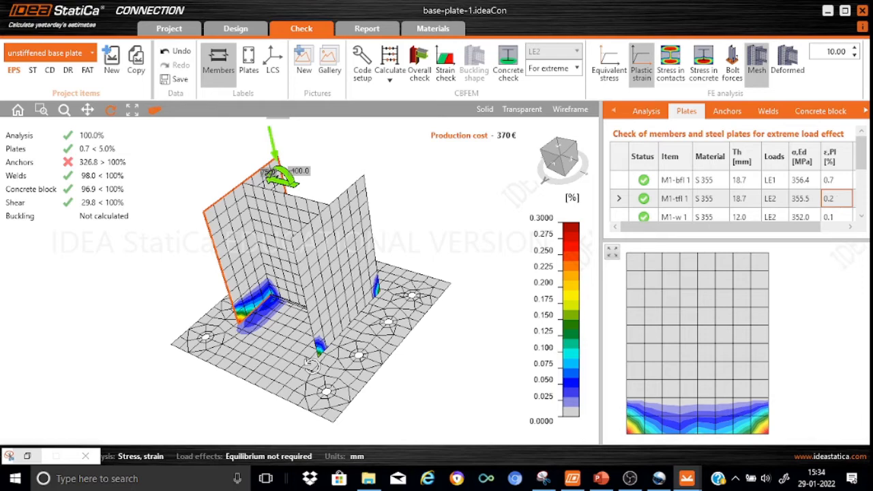
right_drag(293, 369, 373, 380)
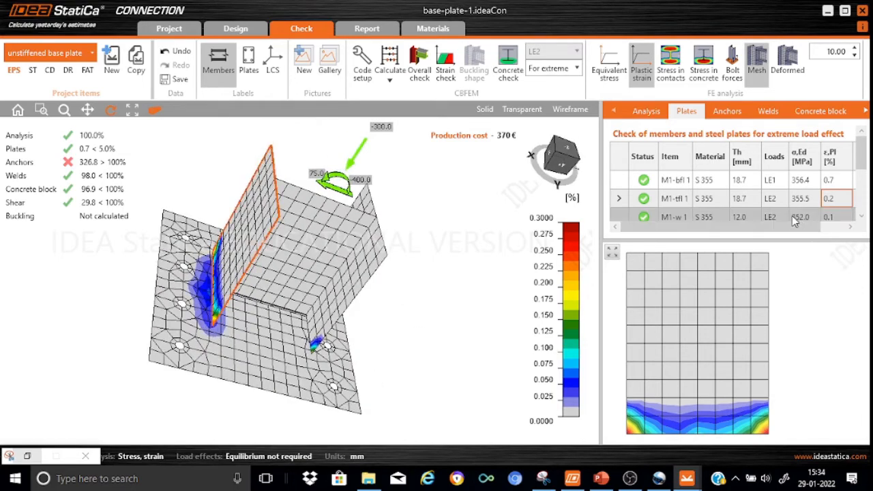
click(861, 217)
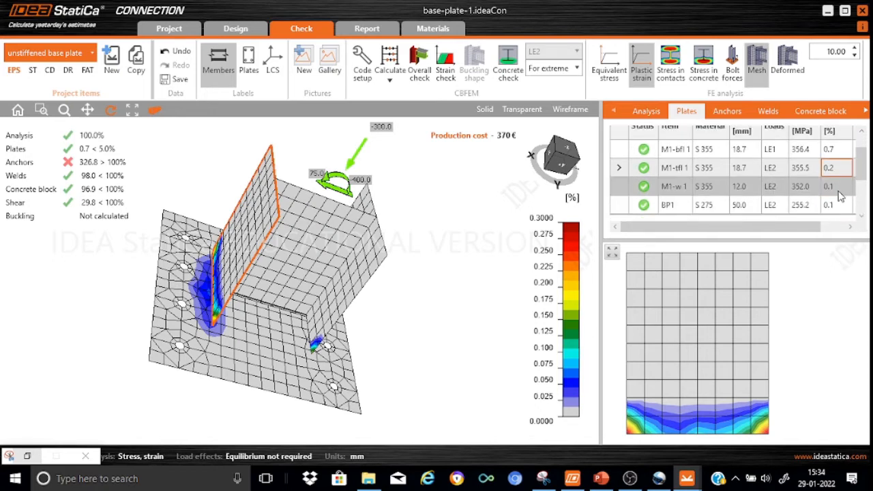
click(834, 205)
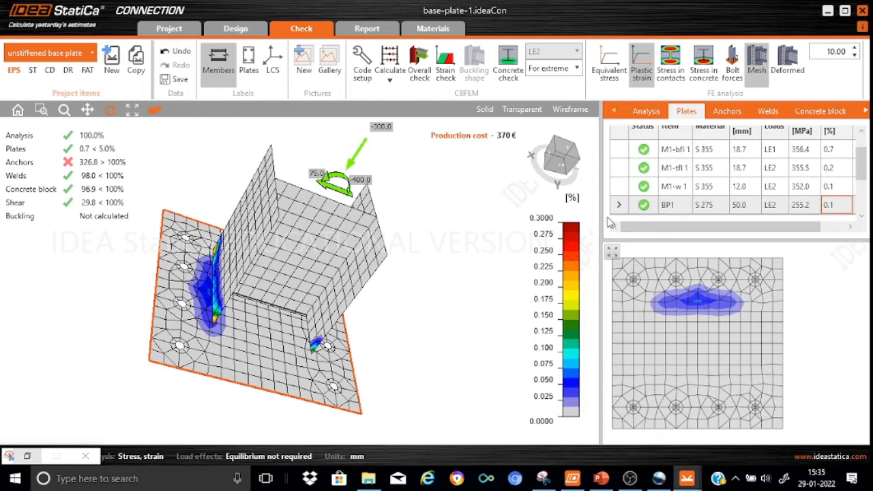
Review the extreme-load check of anchors A1 to A8 with the model reset to a non-perspective view
click(731, 111)
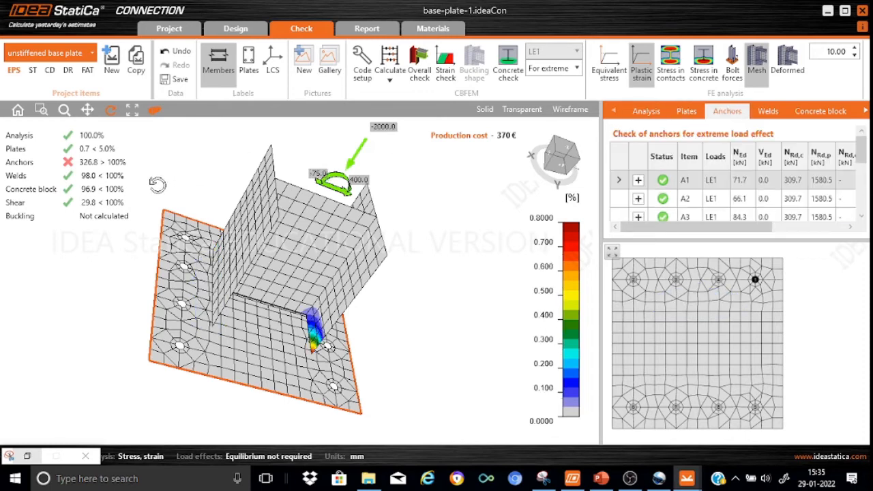
click(156, 111)
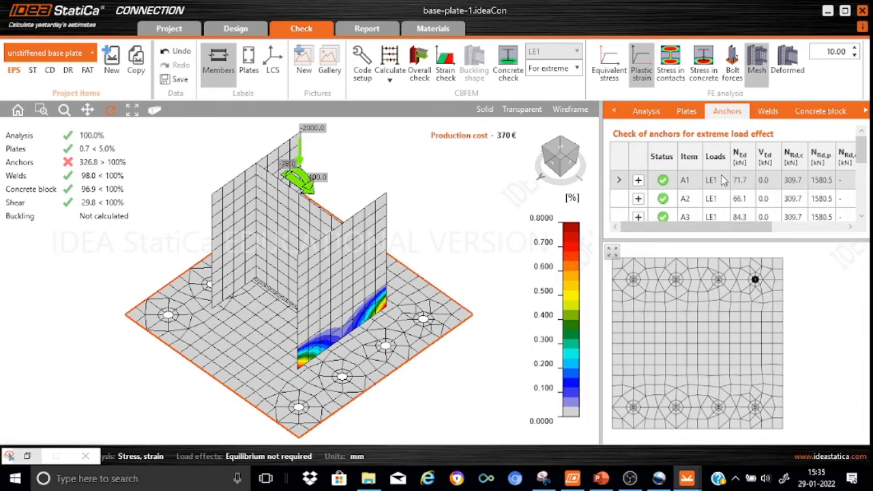
drag(862, 150, 864, 179)
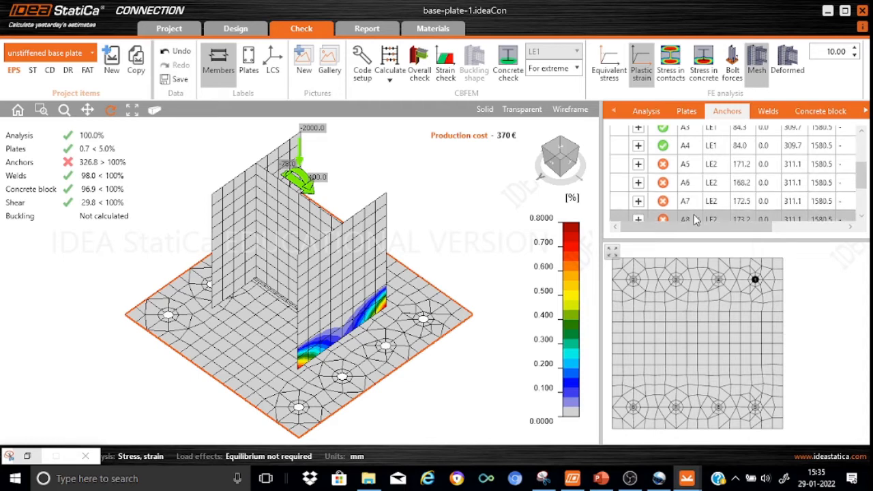
mouse_move(861, 176)
mouse_down()
mouse_move(863, 184)
mouse_move(862, 170)
mouse_up()
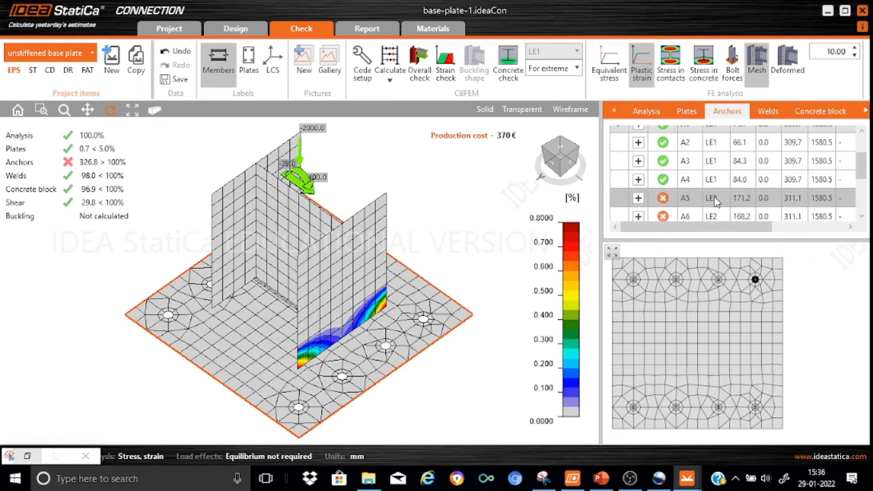
drag(863, 166, 865, 180)
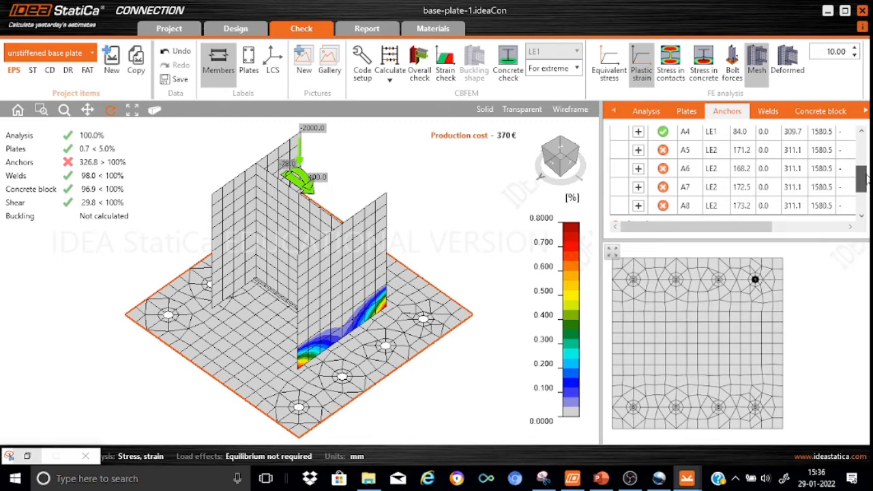
drag(867, 179, 867, 176)
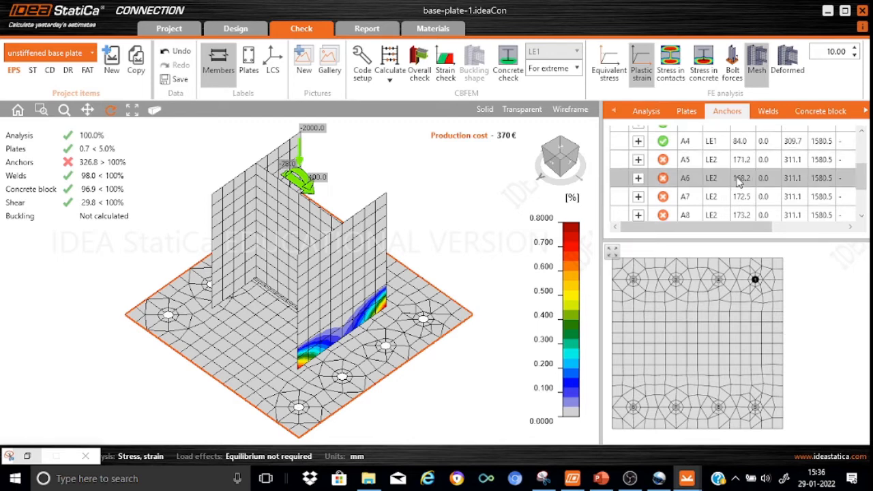
Locate anchors A5, A6, A7 and A8 on the base plate by selecting each one in the anchor check
click(689, 159)
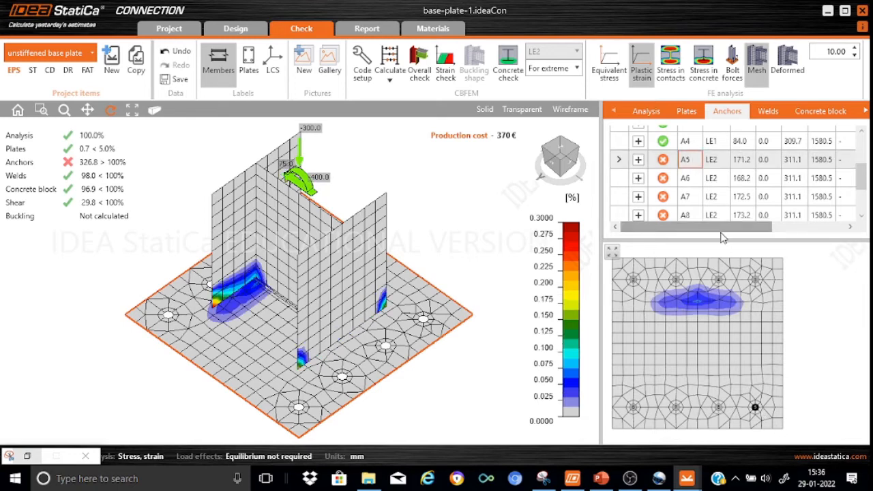
click(688, 178)
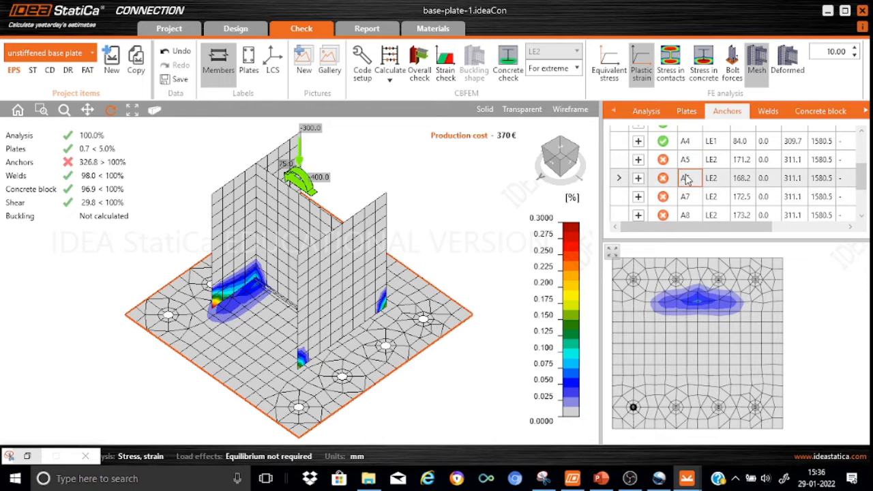
click(687, 197)
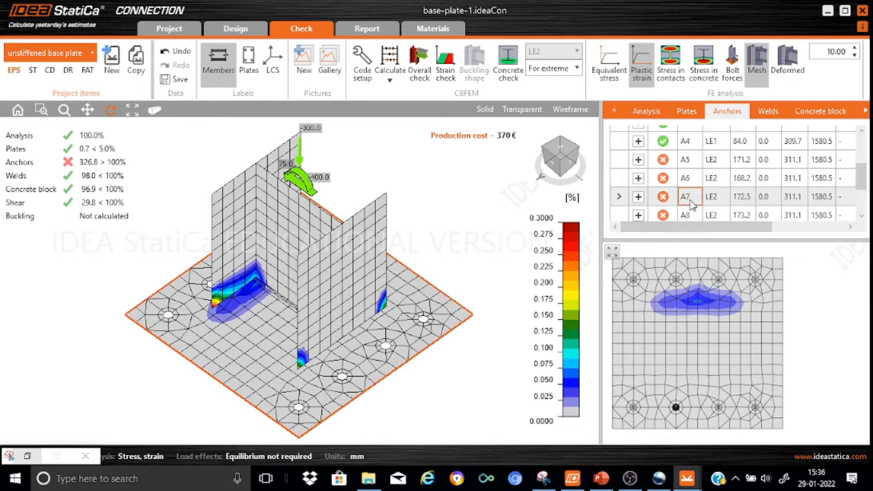
click(690, 214)
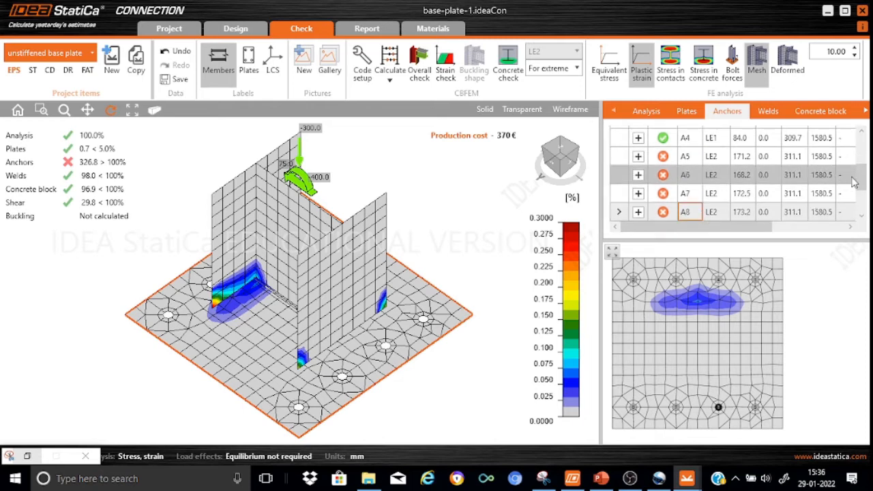
Compare the anchors' tension forces with the design tensile resistance of the M24 8.8 anchor
drag(861, 178, 863, 186)
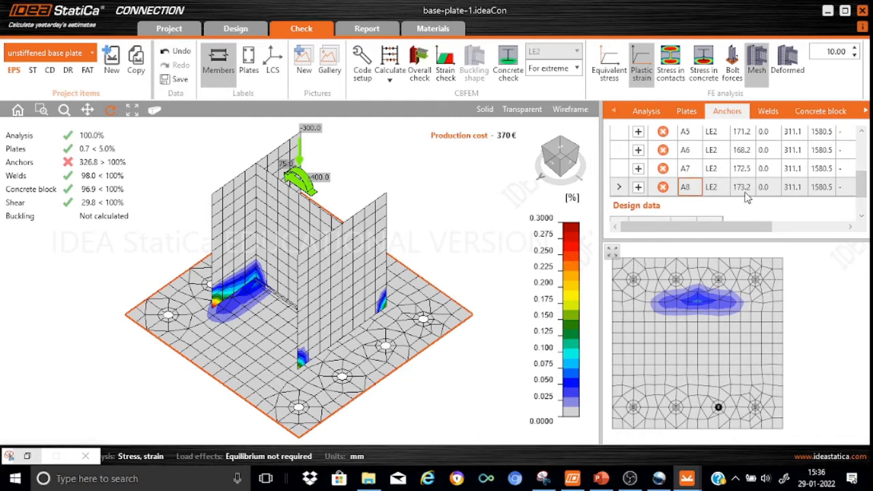
drag(862, 199, 860, 153)
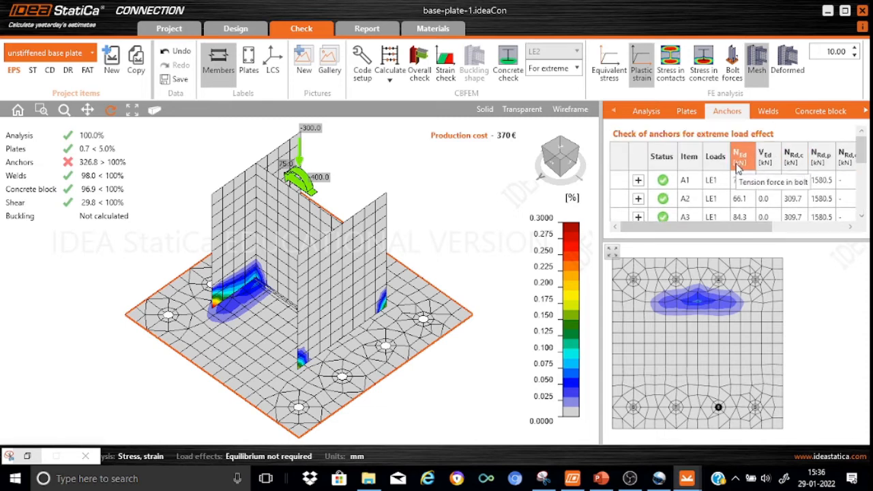
drag(859, 166, 867, 202)
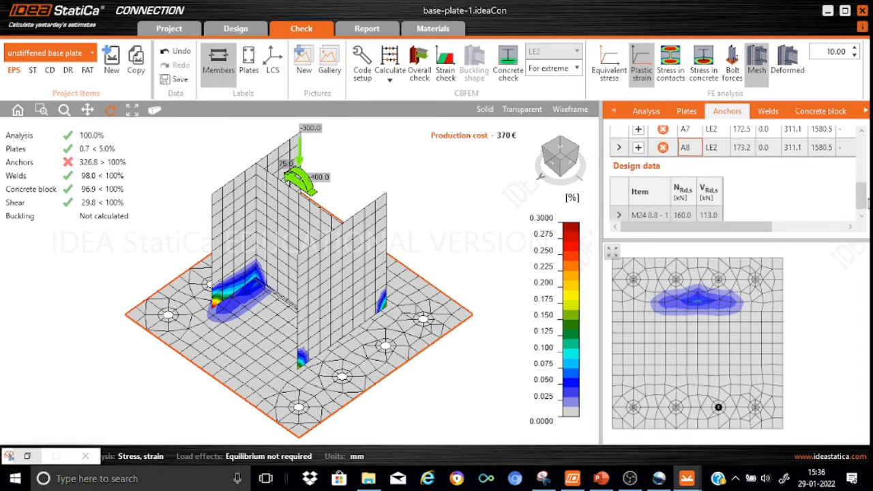
drag(865, 198, 863, 190)
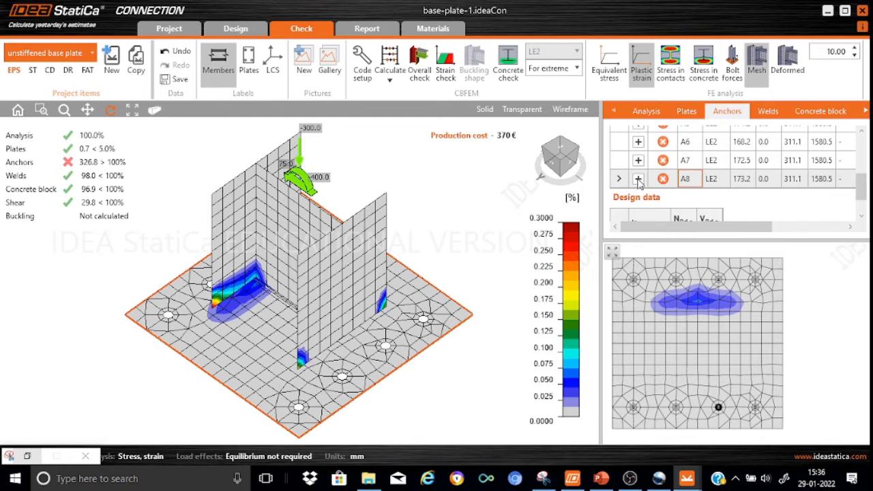
Expand the detailed check of anchor A8 and study its EN1992-4 tensile resistance formula and input values
click(639, 180)
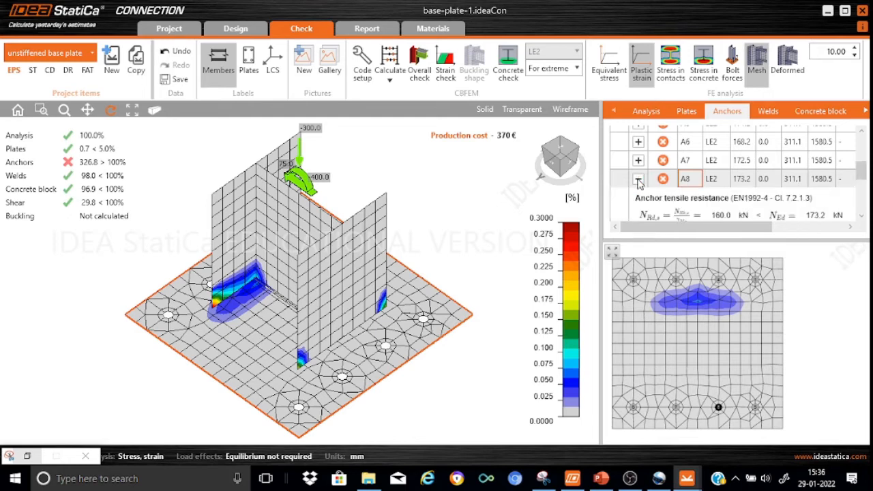
drag(864, 171, 864, 181)
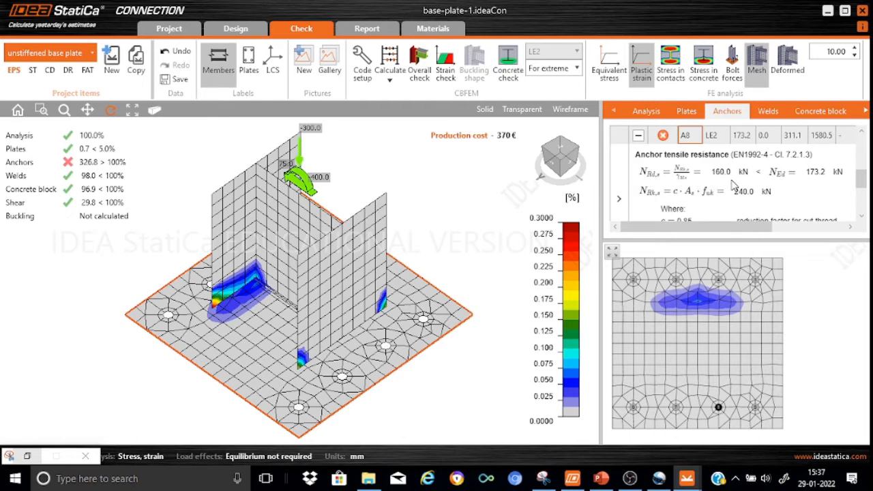
drag(861, 179, 864, 189)
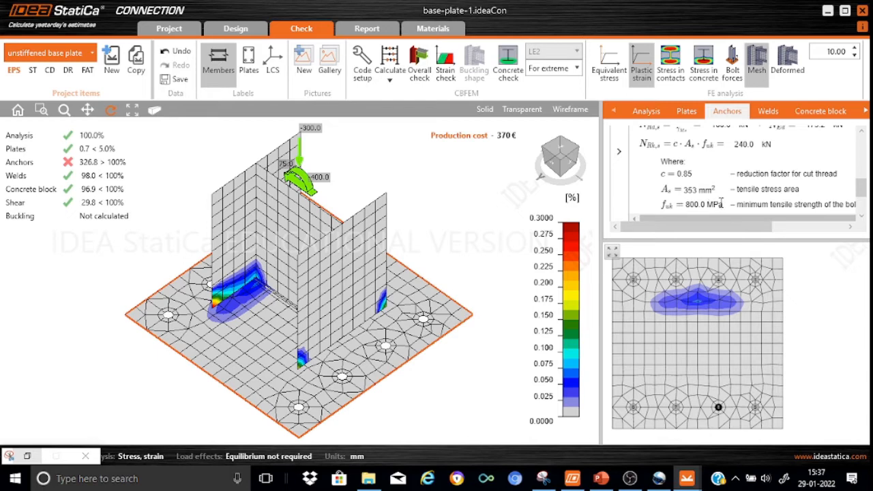
drag(862, 187, 863, 179)
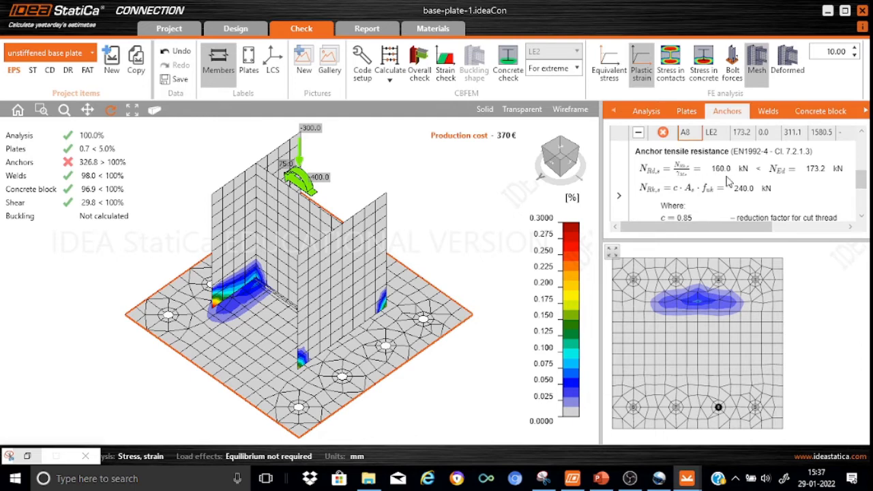
drag(862, 182, 863, 176)
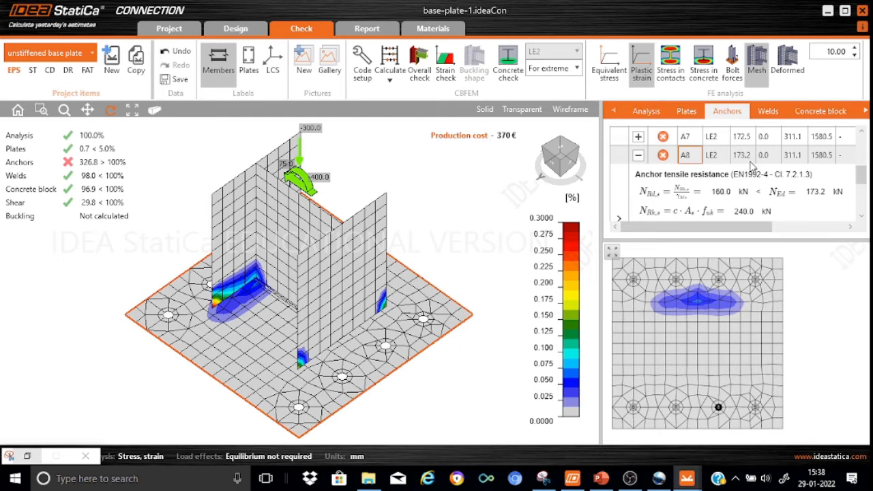
mouse_move(860, 178)
mouse_down()
mouse_move(863, 163)
mouse_move(864, 178)
mouse_up()
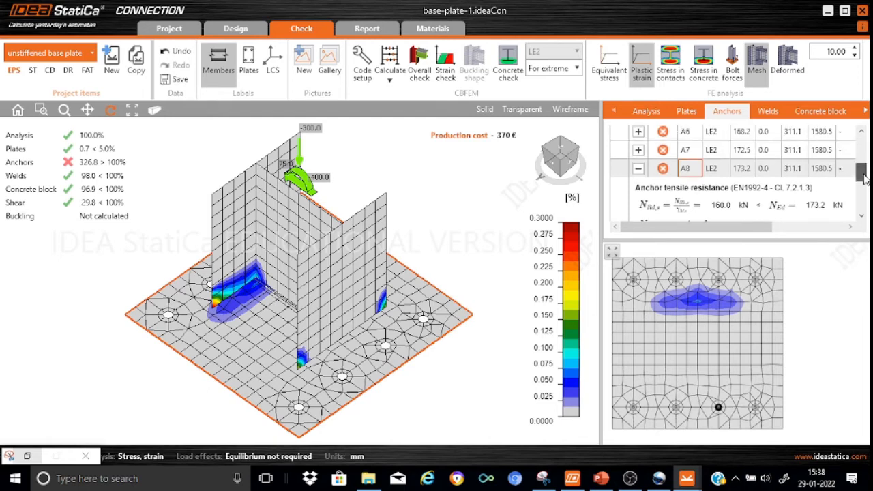
Compare the tension forces of anchors A1 to A8 with their concrete cone breakout and pull-out resistances in the extreme-load check
drag(863, 178, 863, 173)
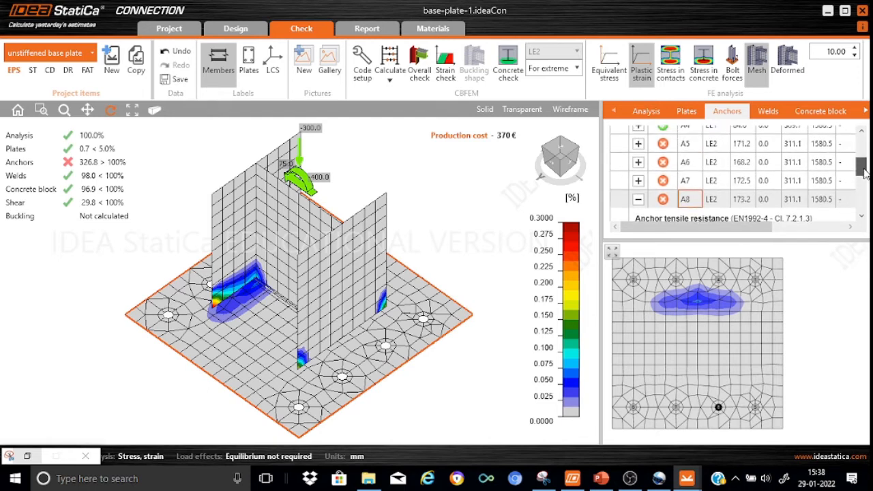
drag(864, 174, 865, 138)
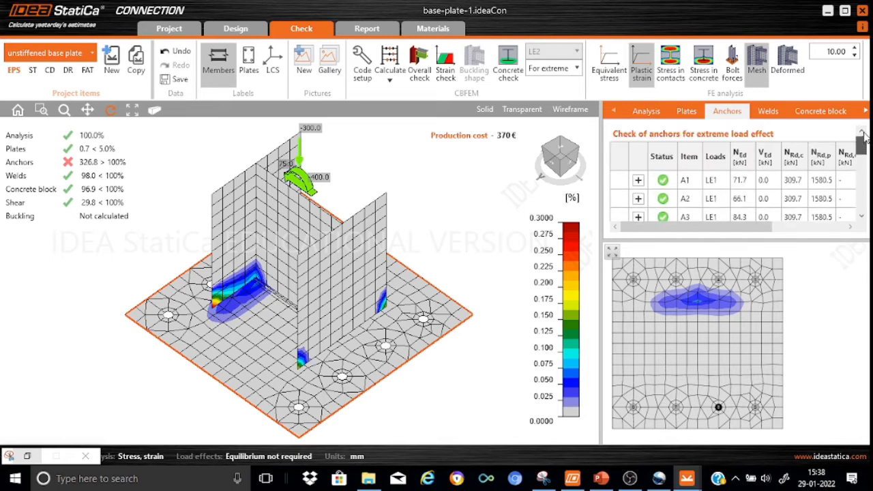
drag(741, 230, 754, 232)
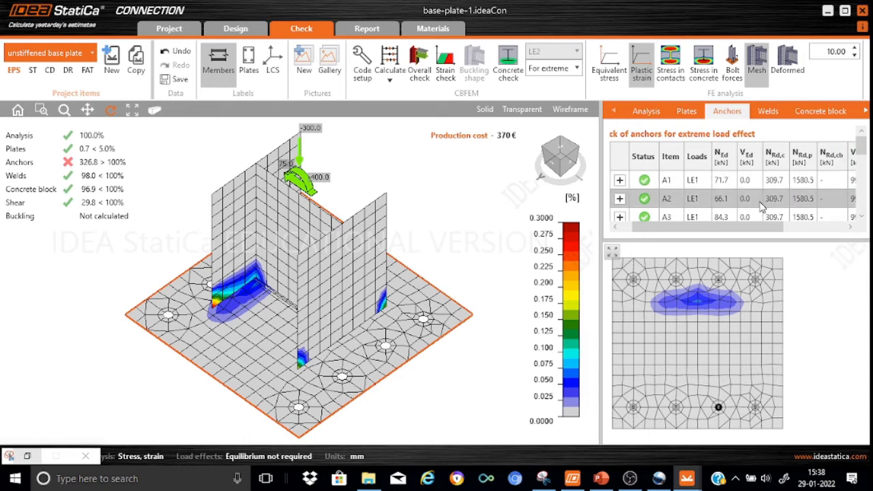
drag(857, 157, 863, 139)
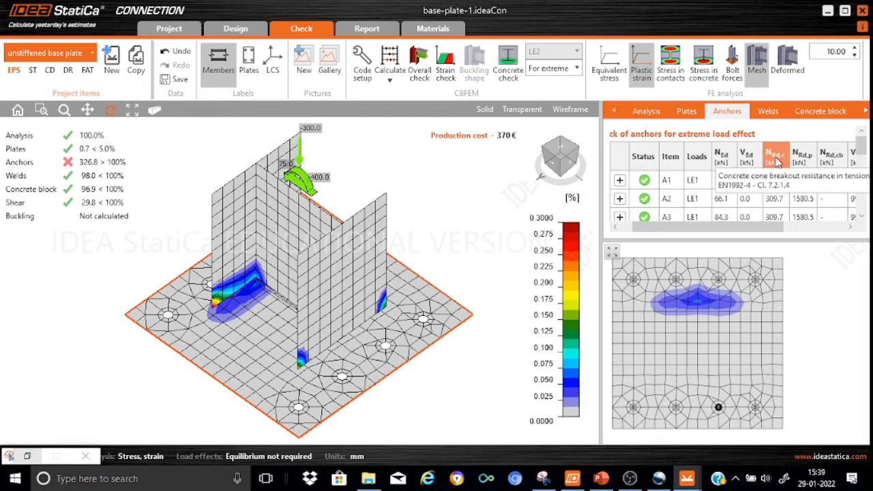
drag(863, 148, 863, 171)
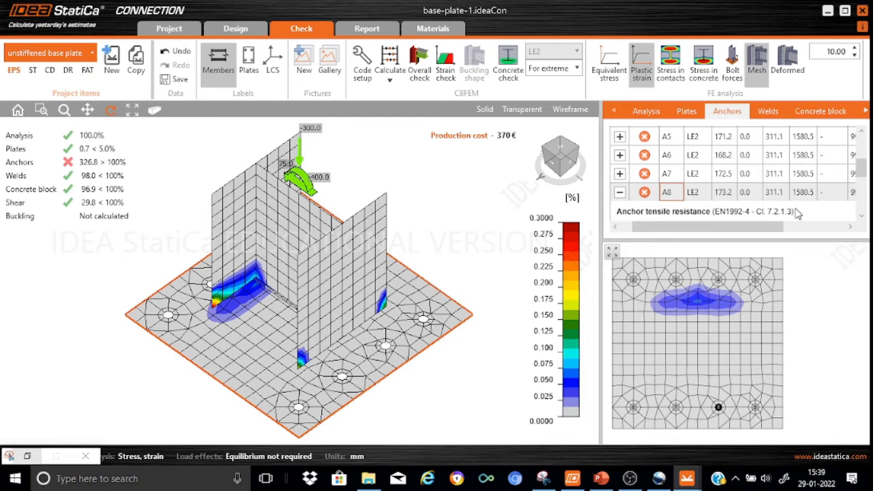
mouse_move(862, 169)
mouse_down()
mouse_move(862, 134)
mouse_move(862, 172)
mouse_up()
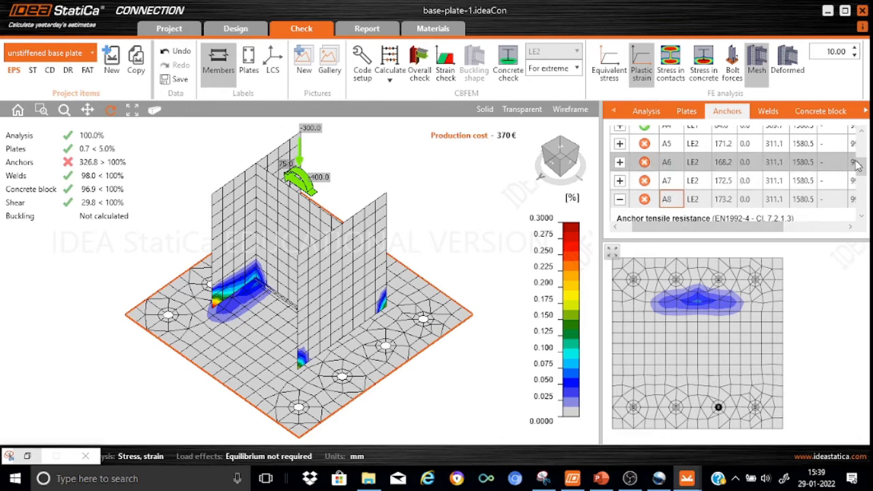
drag(860, 165, 860, 139)
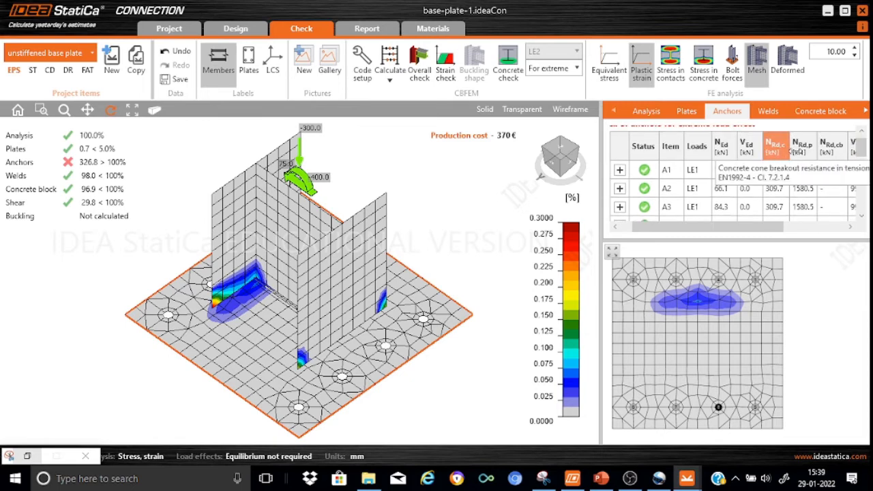
drag(860, 139, 864, 174)
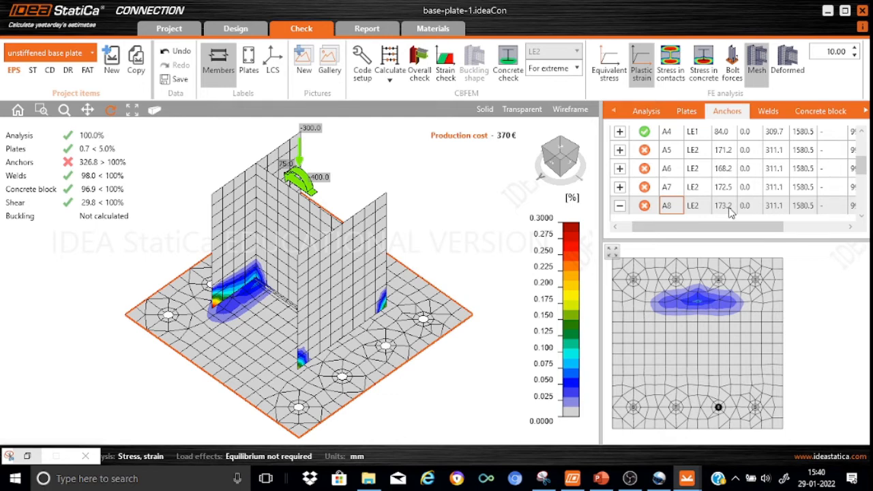
Examine the tension, shear and combined utilization values of anchors A5 to A8 in the anchor check
drag(729, 228, 729, 228)
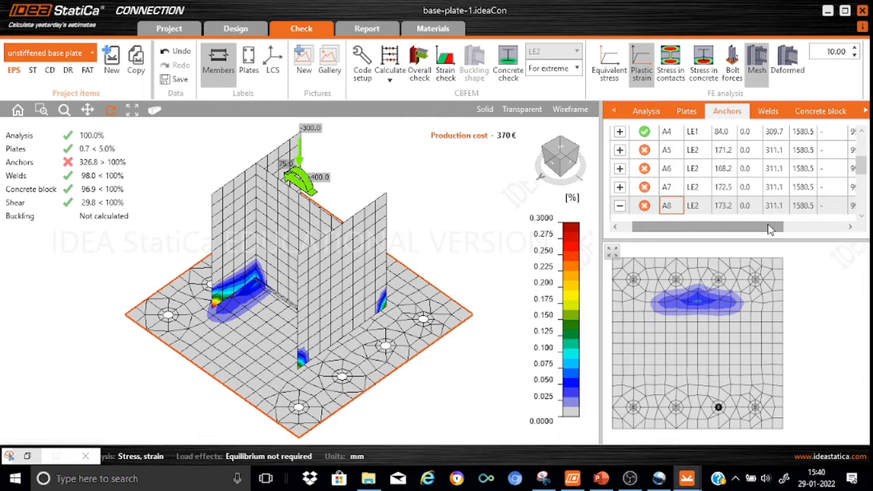
drag(769, 226, 832, 226)
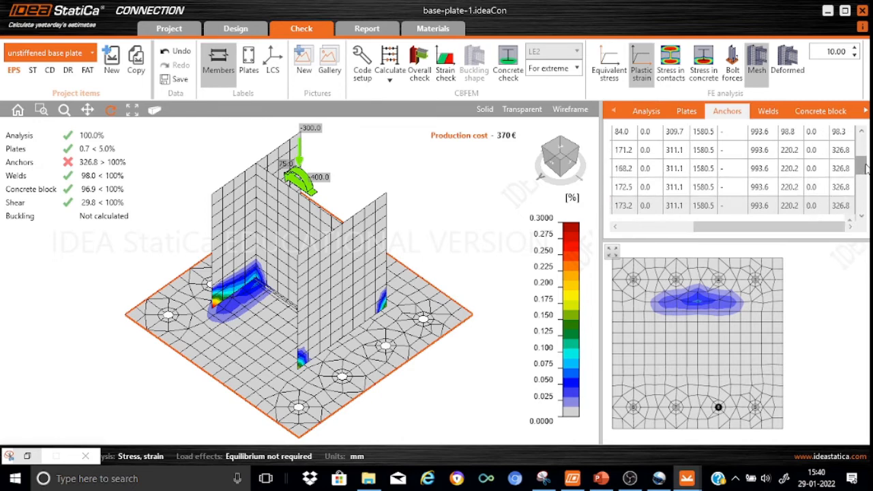
drag(864, 167, 864, 142)
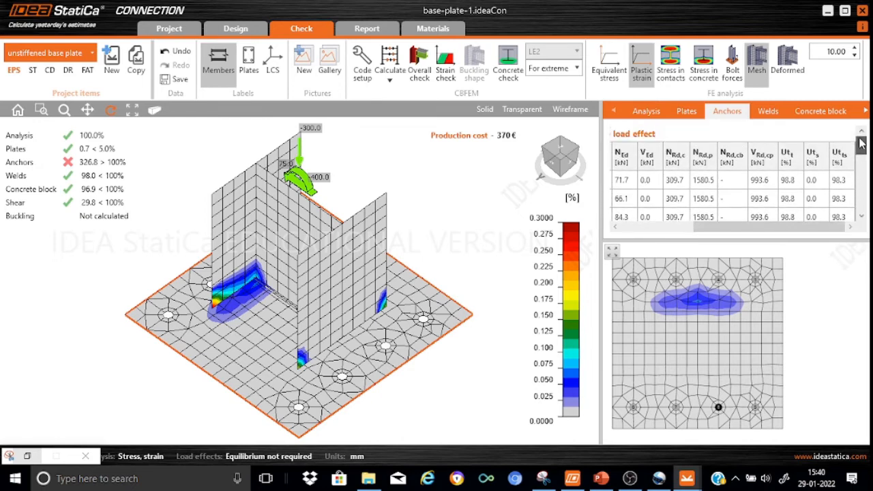
drag(860, 145, 861, 165)
click(790, 173)
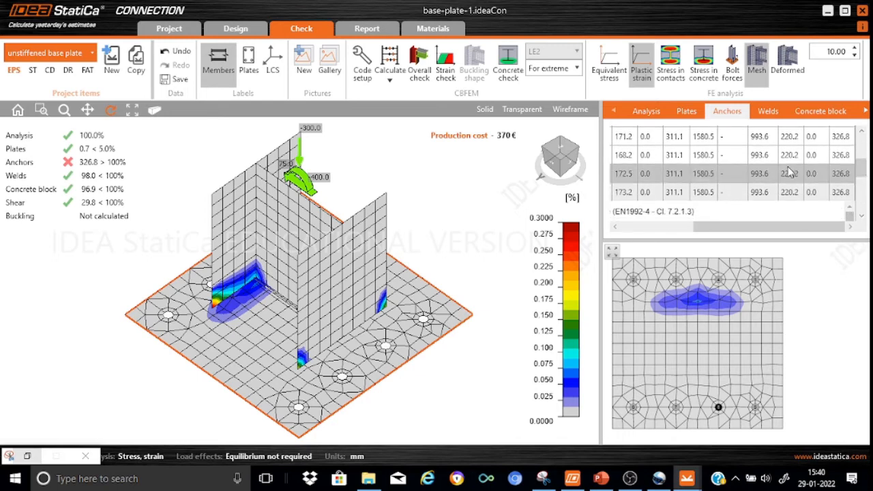
mouse_move(861, 168)
mouse_down()
mouse_move(861, 136)
mouse_move(865, 167)
mouse_up()
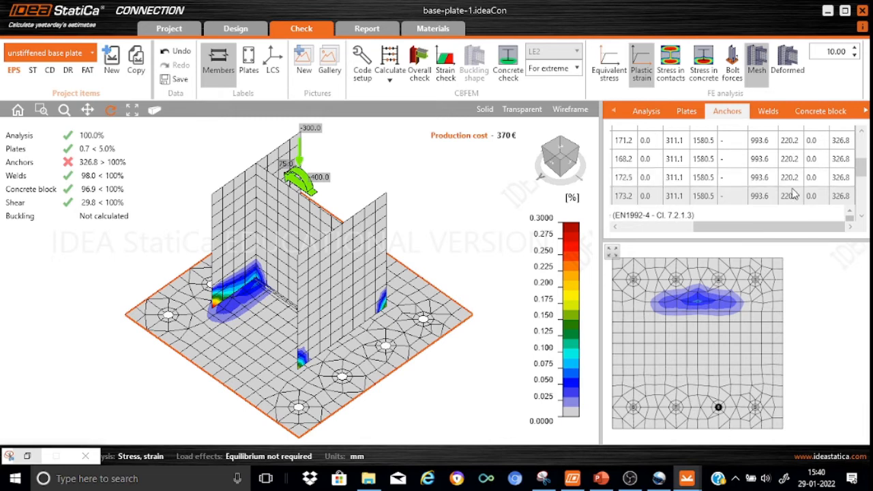
drag(861, 169, 862, 162)
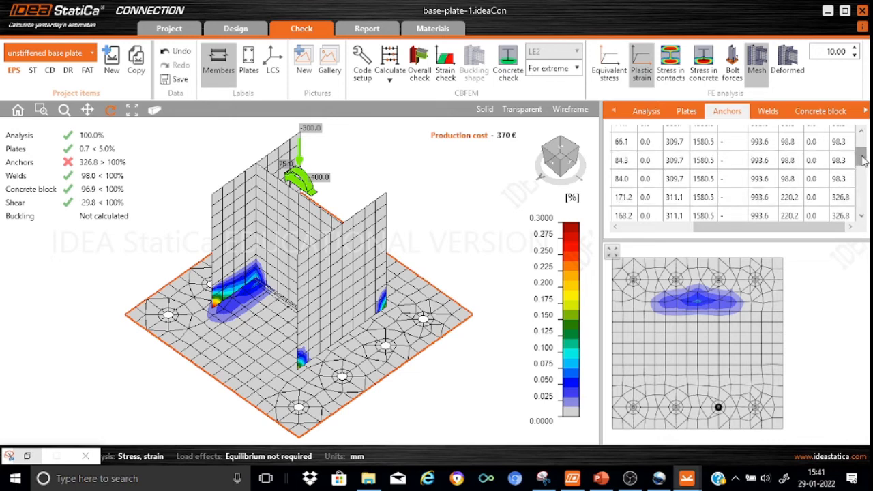
Compare the tension and interaction utilizations of anchors A1 to A4 with those of A5 to A8 and the overall anchor result
drag(862, 160, 862, 149)
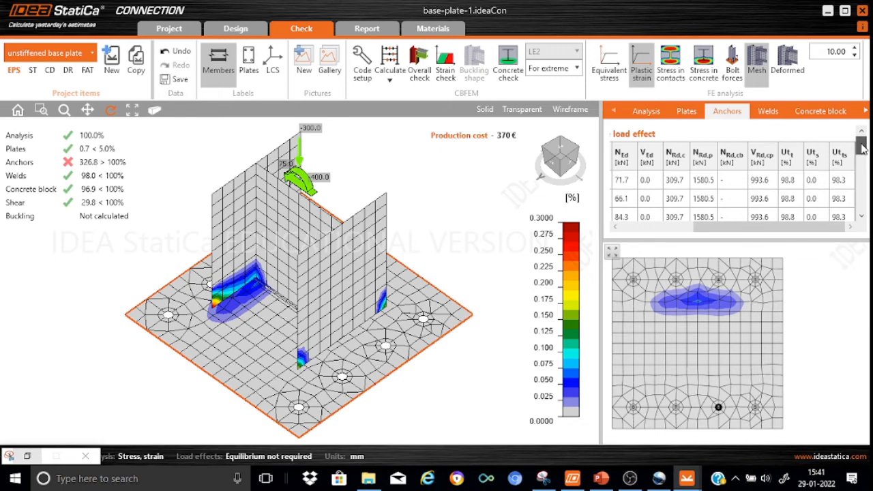
drag(861, 146, 863, 170)
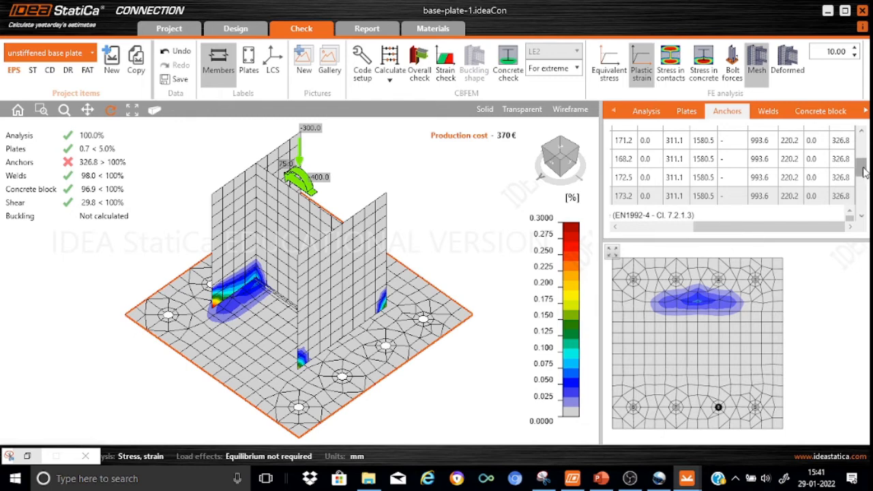
mouse_move(862, 172)
mouse_down()
mouse_move(862, 150)
mouse_move(862, 165)
mouse_up()
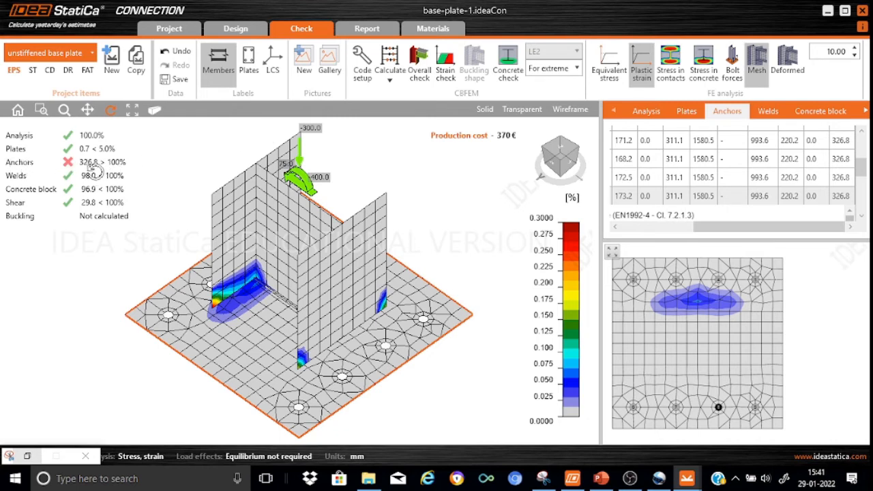
click(792, 179)
click(792, 197)
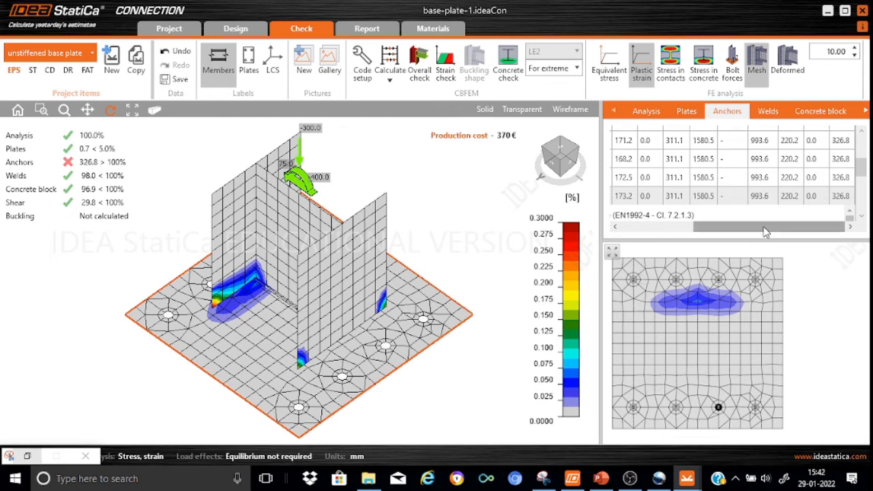
drag(864, 172, 863, 148)
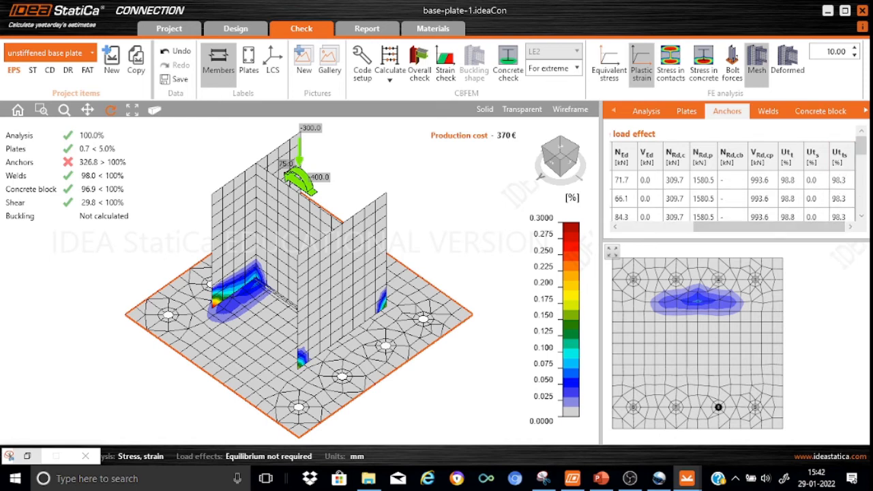
drag(862, 145, 863, 174)
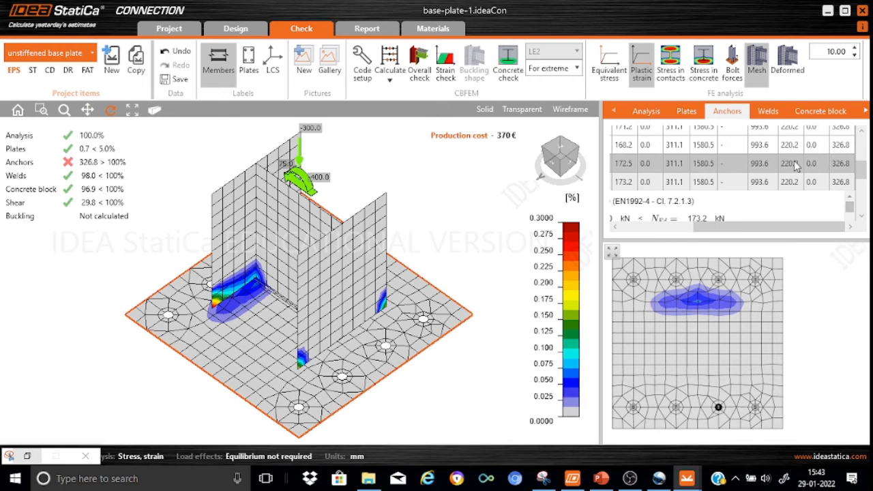
Review the weld check's stresses and utilizations for extreme load effect, and select the M1-w 1 web weld on base plate BP1
click(768, 111)
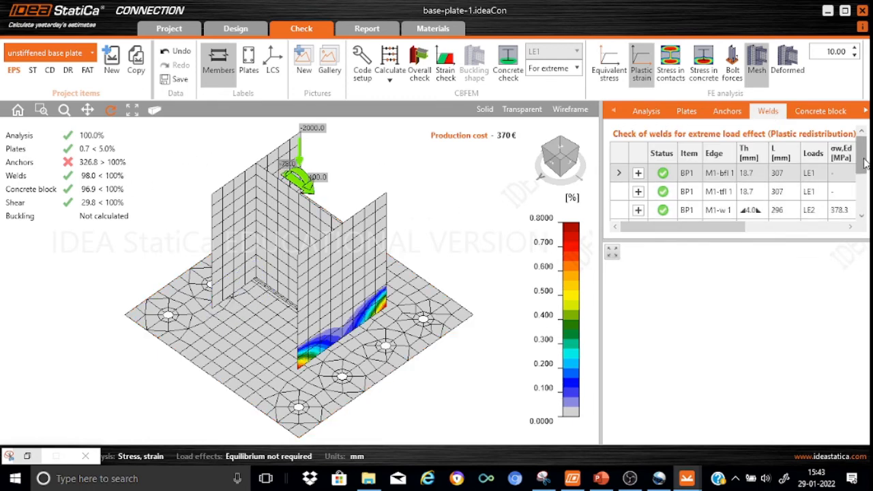
mouse_move(863, 161)
mouse_down()
mouse_move(864, 205)
mouse_move(861, 164)
mouse_up()
drag(737, 229, 856, 231)
drag(866, 161, 864, 177)
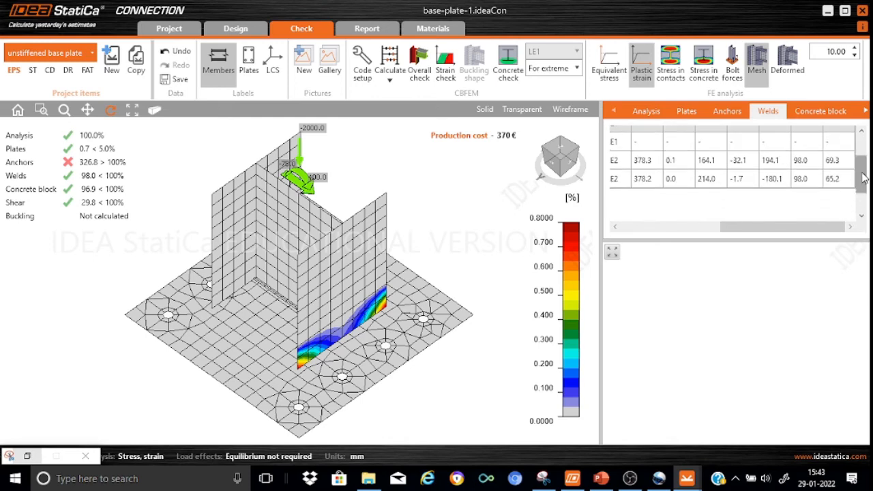
click(801, 160)
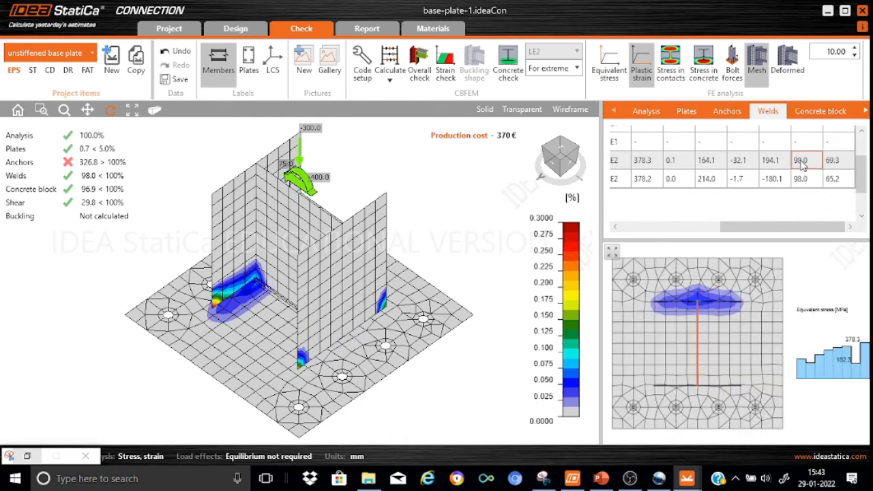
Display the stress in concrete under the base plate for load effect LE2 and inspect the compressed edge
right_drag(321, 368, 365, 380)
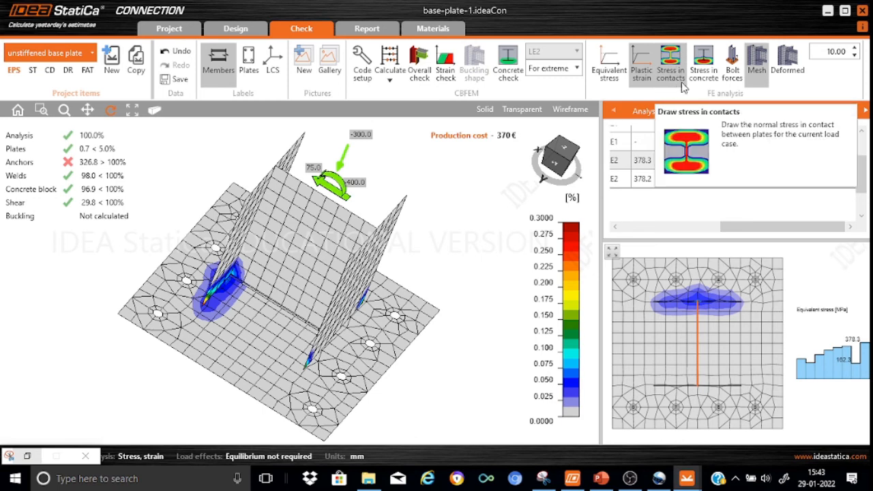
click(704, 77)
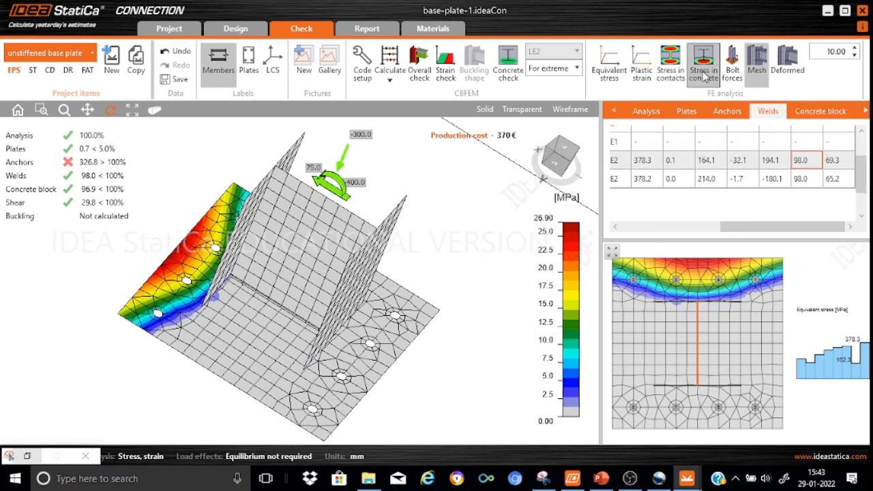
right_drag(261, 336, 183, 297)
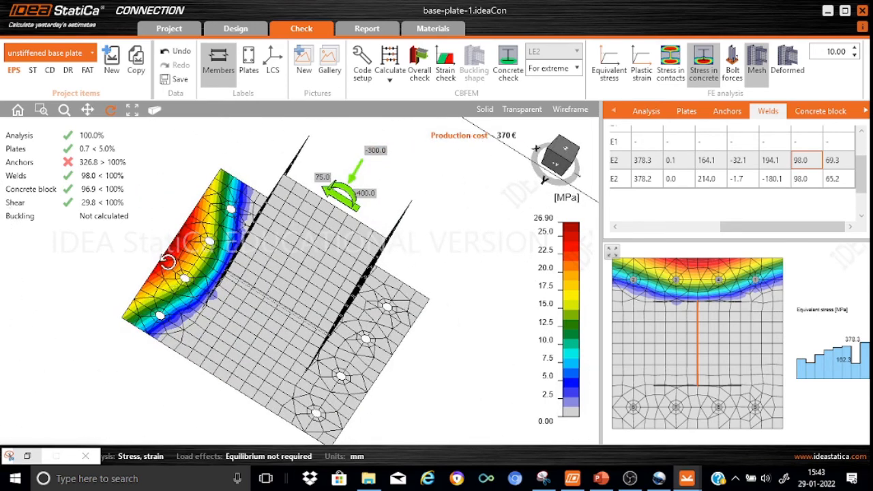